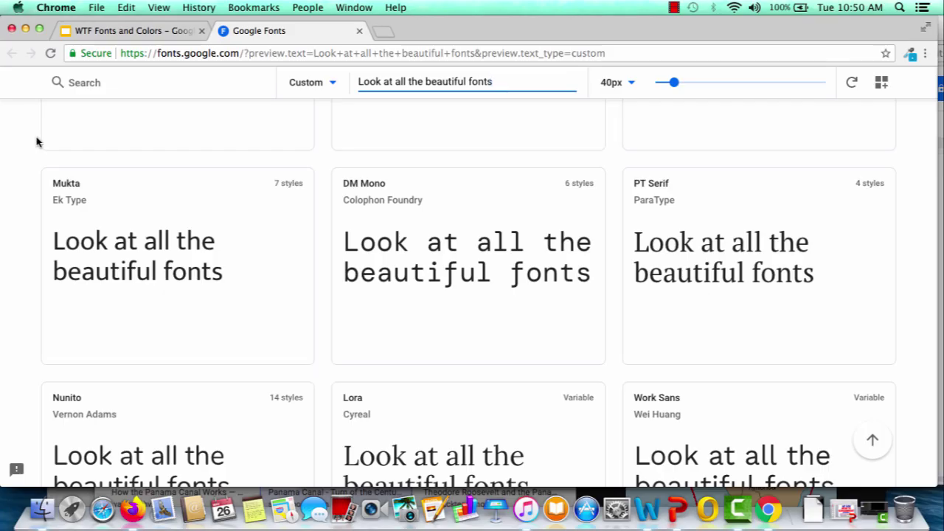
- Scroll through the Google Fonts grid previewing 'Look at all the beautiful fonts'
scroll(37, 142, down, 6)
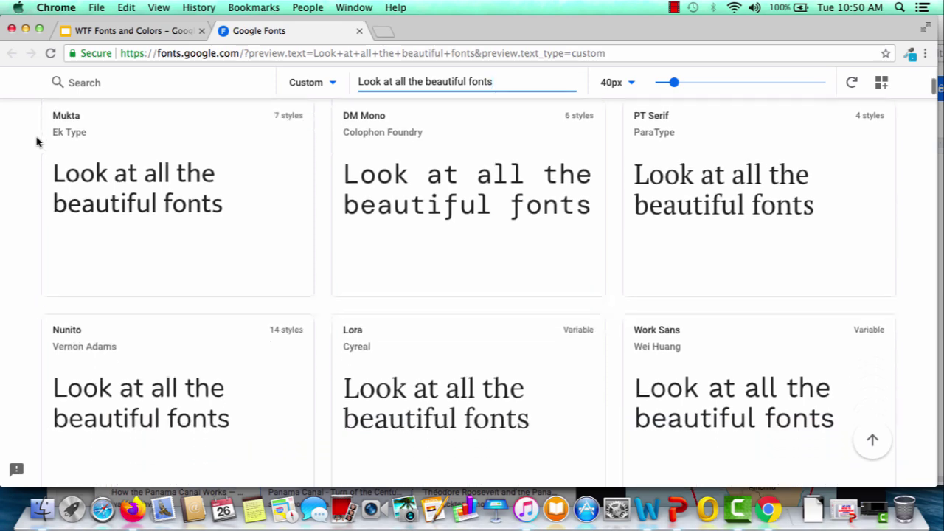
scroll(37, 142, down, 7)
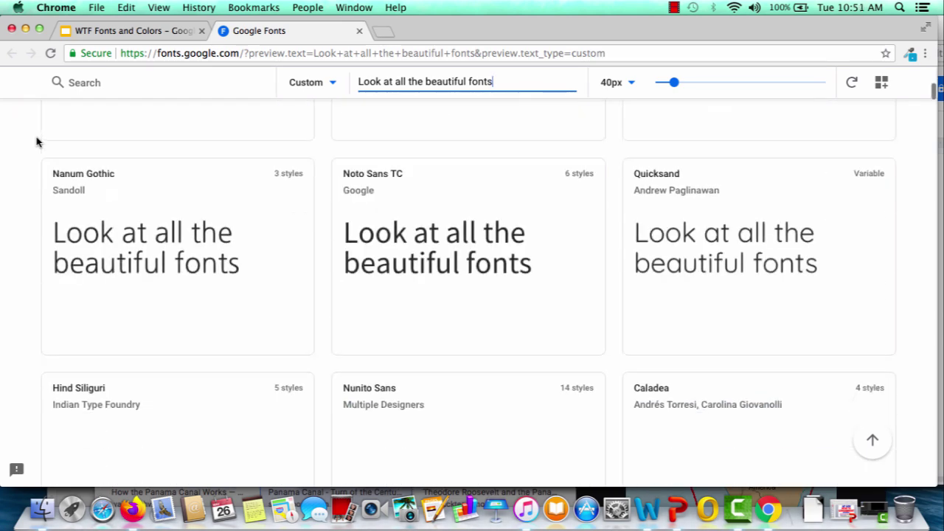
scroll(37, 142, down, 2)
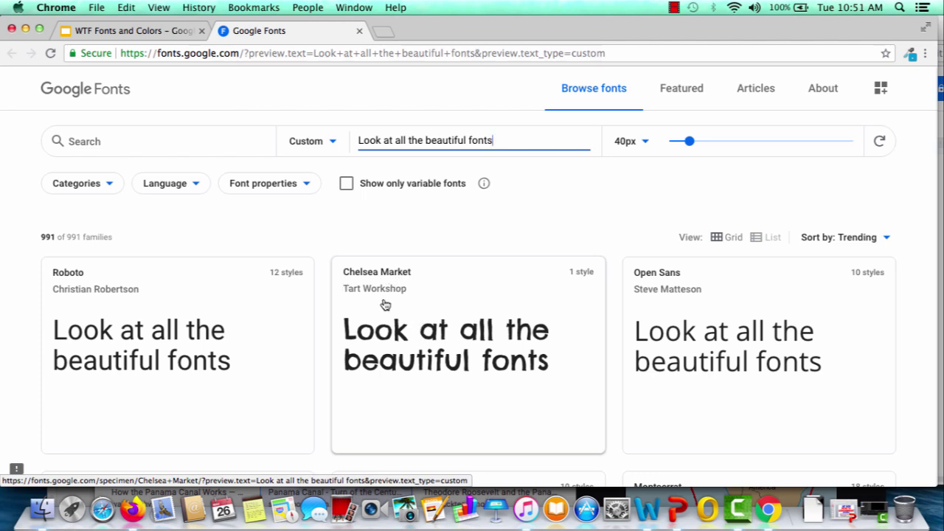
- Draw a text box near the top of blank slide 3 in WTF Fonts and Colors
click(116, 31)
click(91, 327)
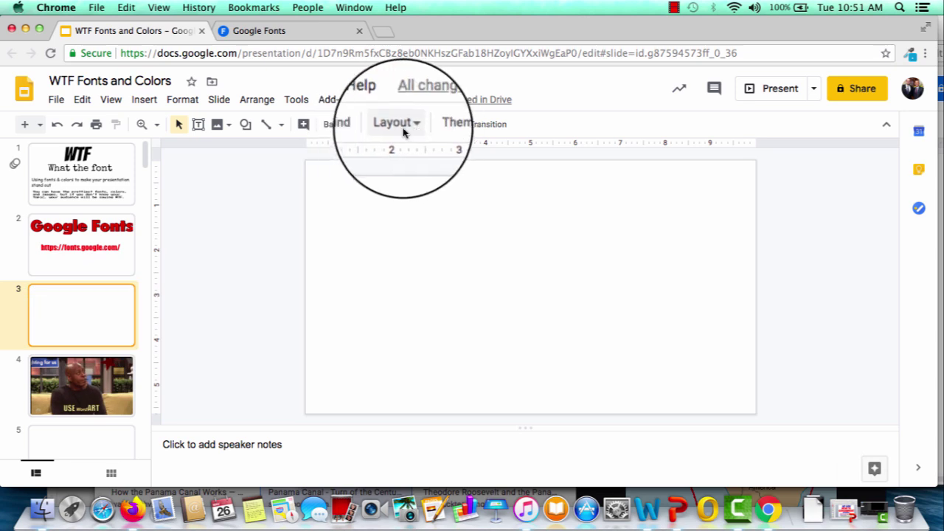
click(145, 99)
click(164, 168)
drag(340, 218, 686, 255)
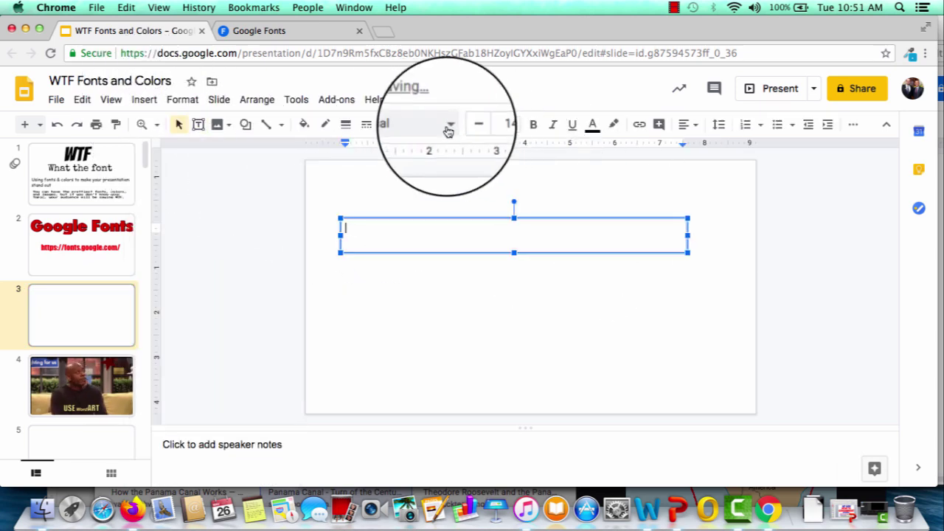
- Add Chelsea Market from the font catalogue and apply it to the heading
click(448, 126)
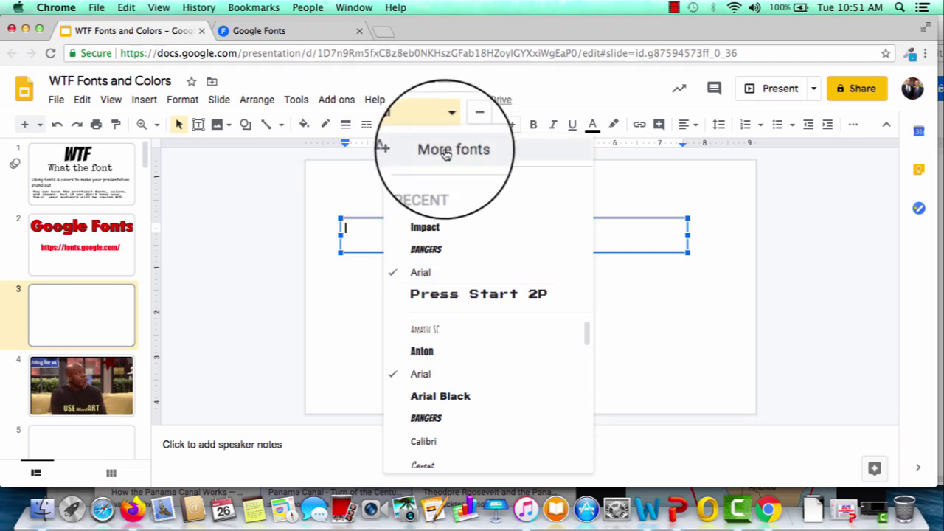
click(446, 151)
click(278, 173)
text(Chelse)
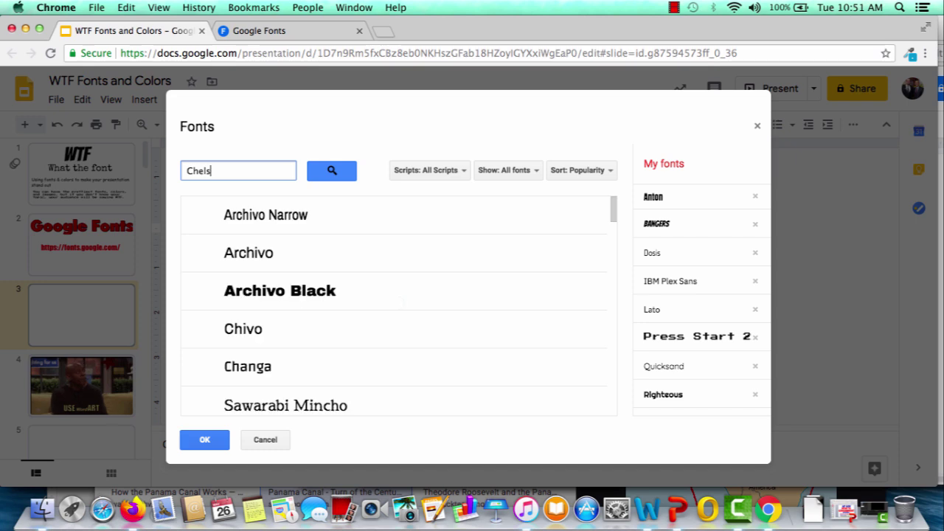
click(249, 218)
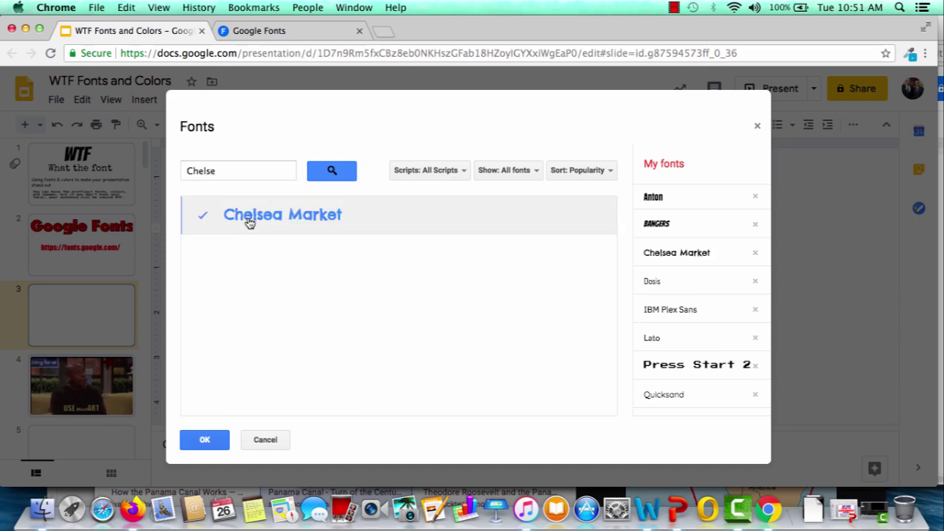
click(204, 440)
- Enlarge the heading text to font size 27
triple_click(514, 124)
triple_click(513, 124)
triple_click(513, 124)
double_click(513, 124)
double_click(514, 124)
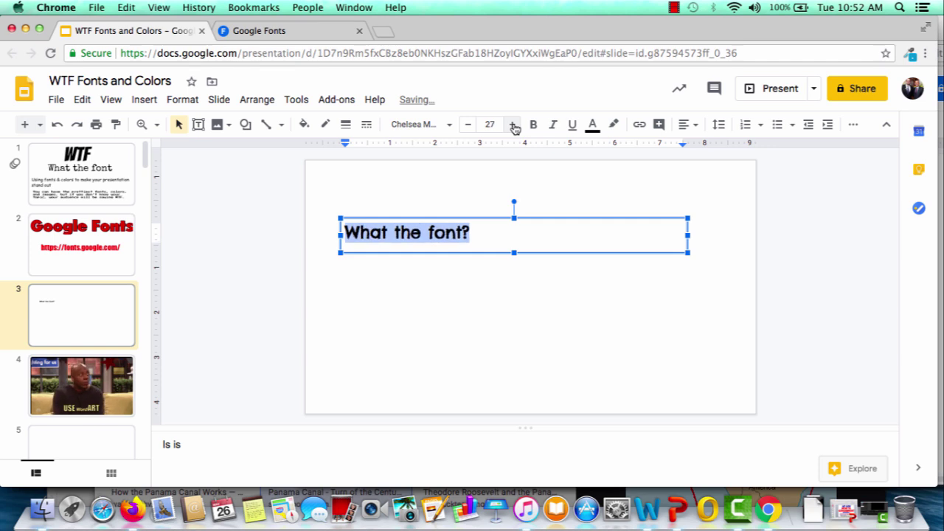
- Reopen the font catalogue through a Help search for 'get font', then close it unchanged
click(376, 100)
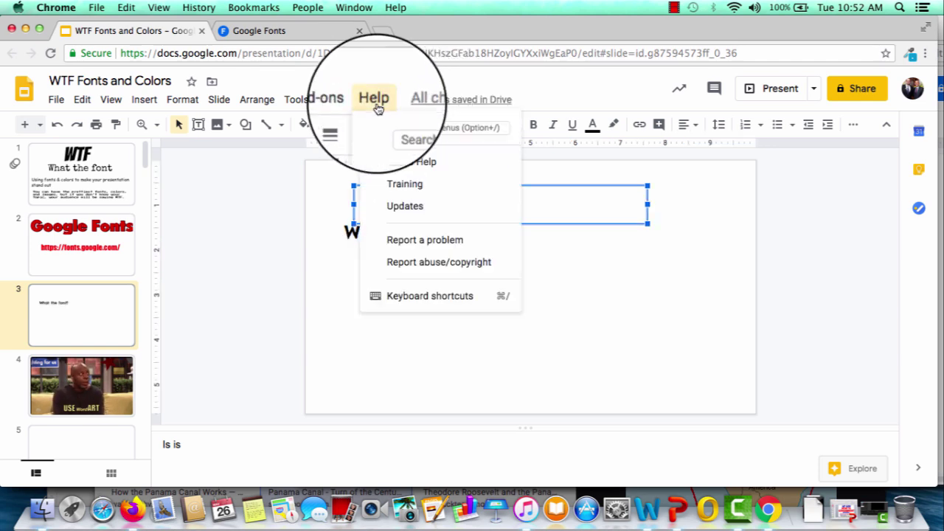
click(393, 128)
text(get font)
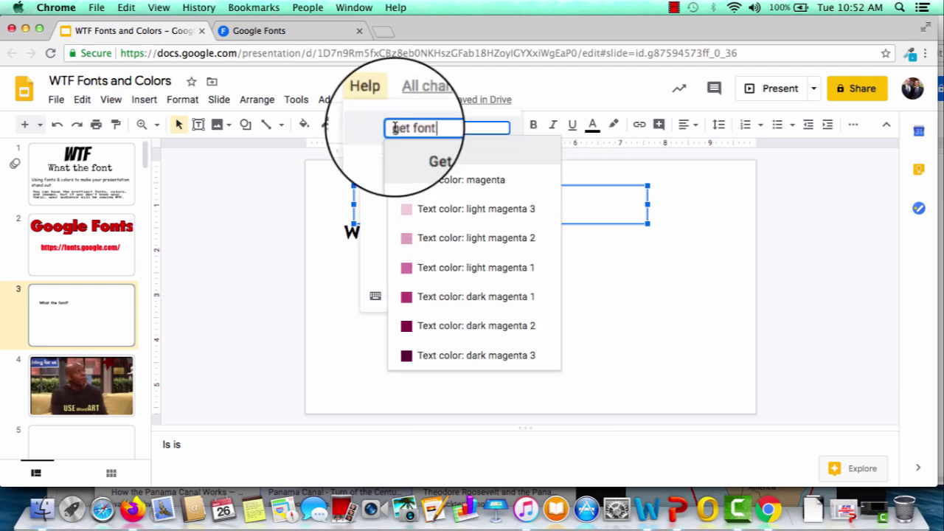
click(465, 161)
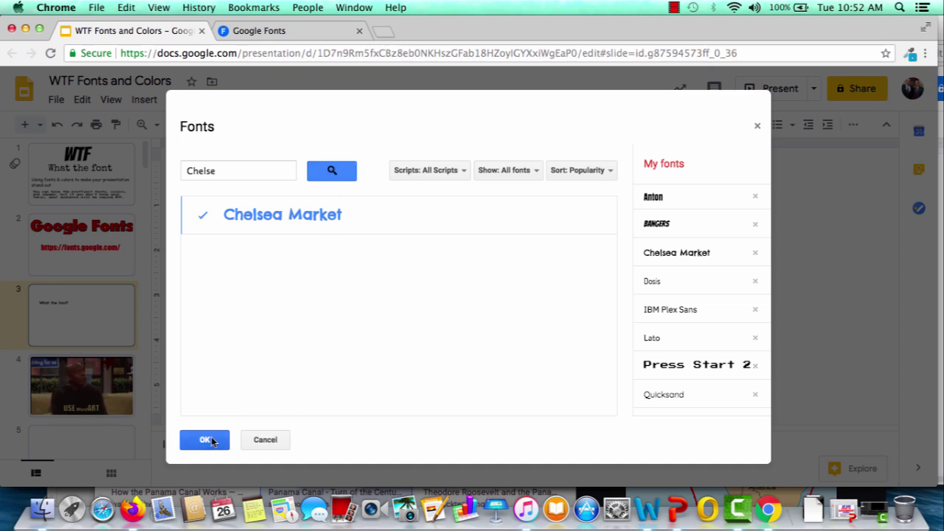
click(260, 443)
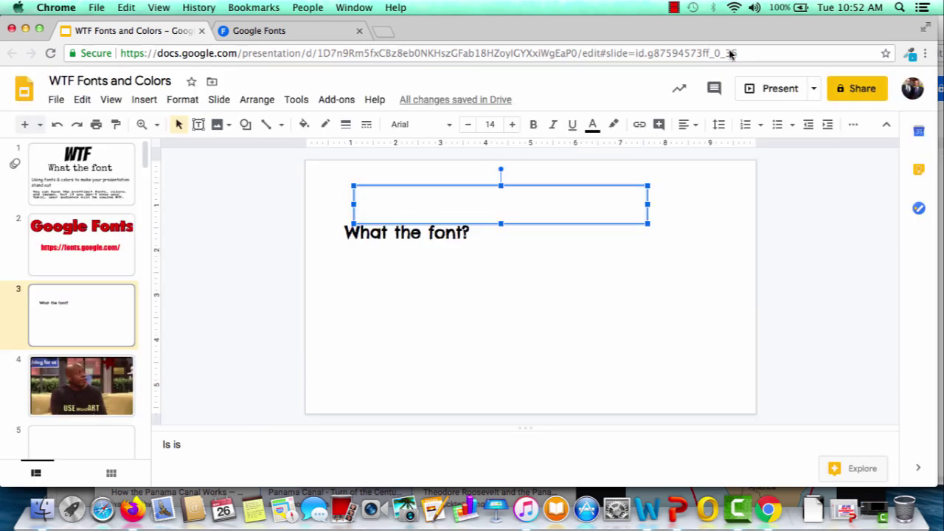
- Present the deck past the WordArt video slide to the next blank slide, then exit
click(767, 90)
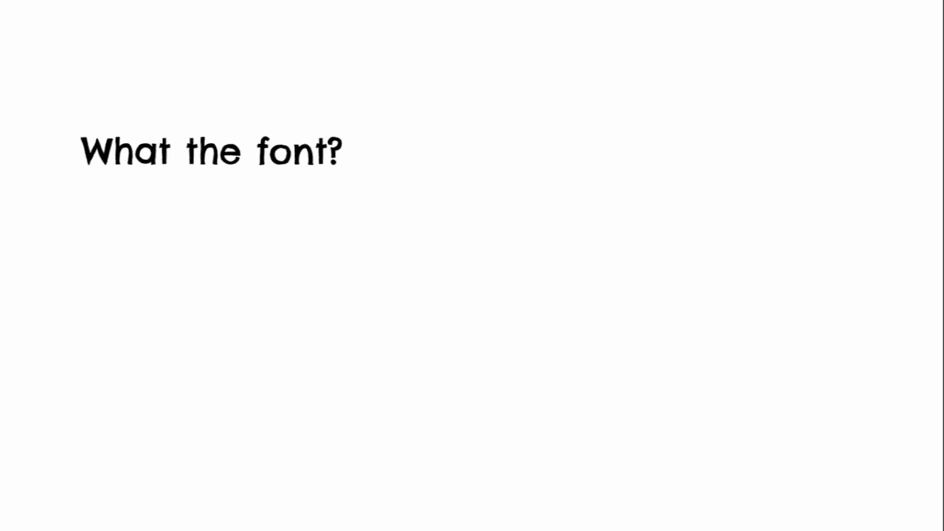
key(Right)
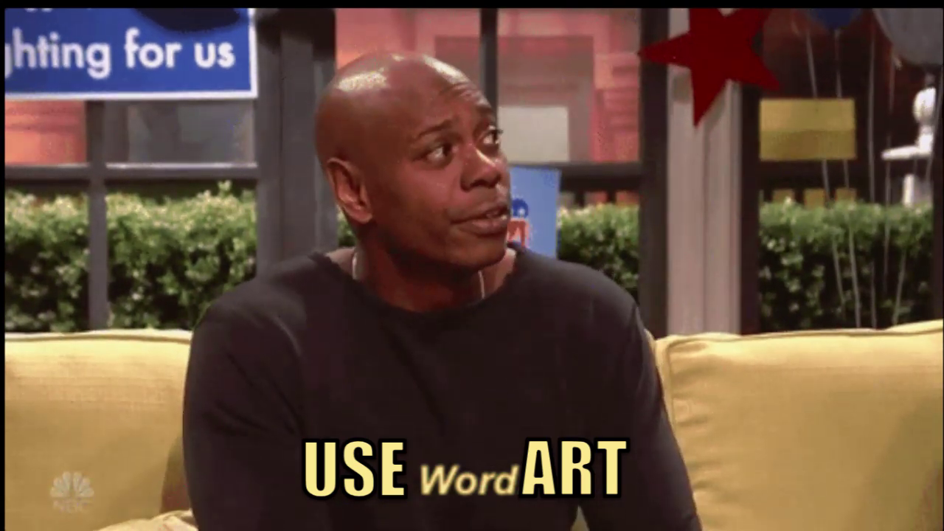
key(Right)
key(Escape)
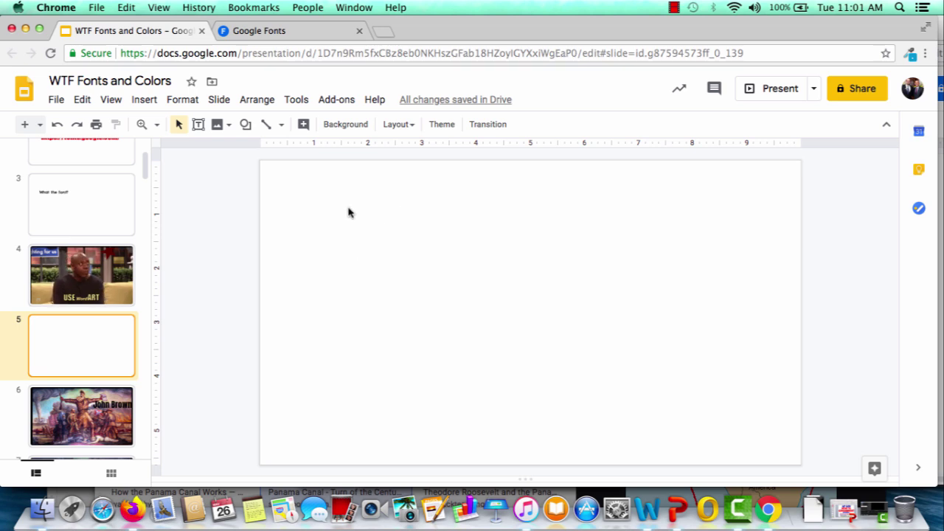
- Upload the John Brown painting image onto slide 5
click(144, 99)
mouse_move(177, 124)
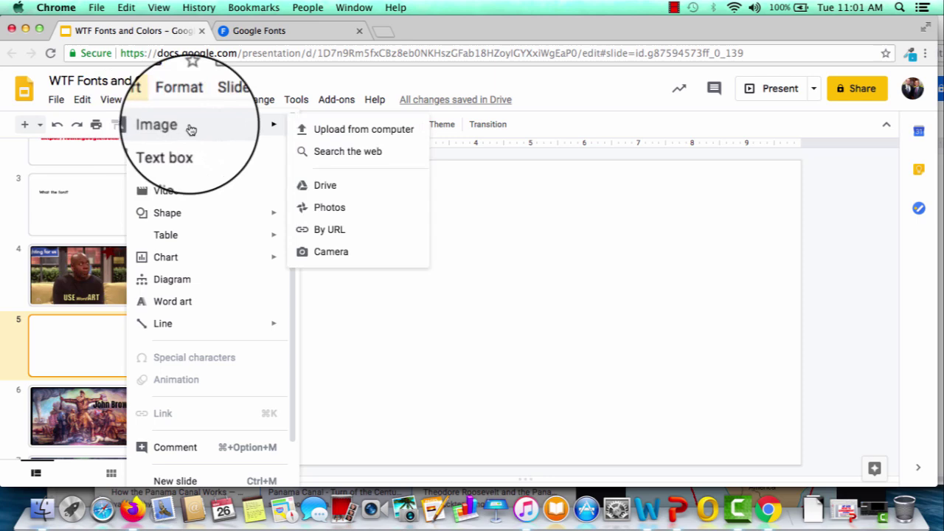
click(335, 139)
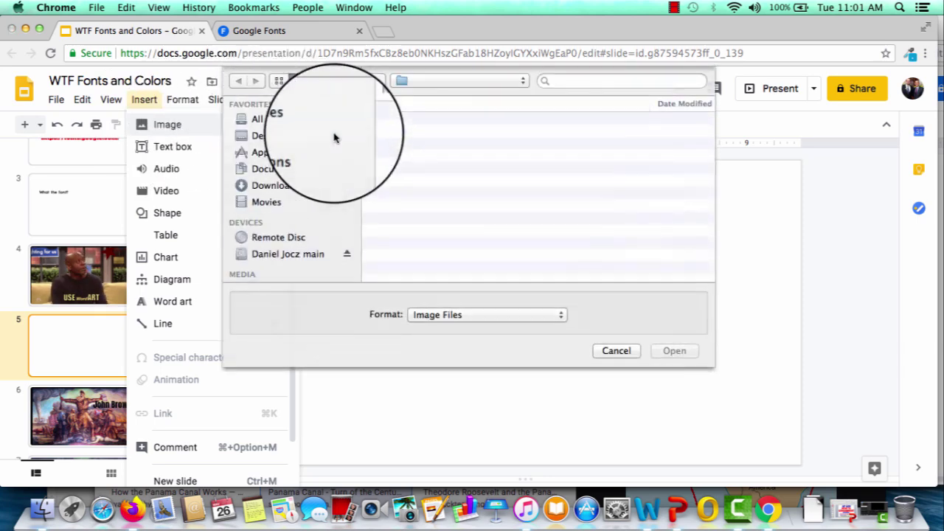
double_click(430, 121)
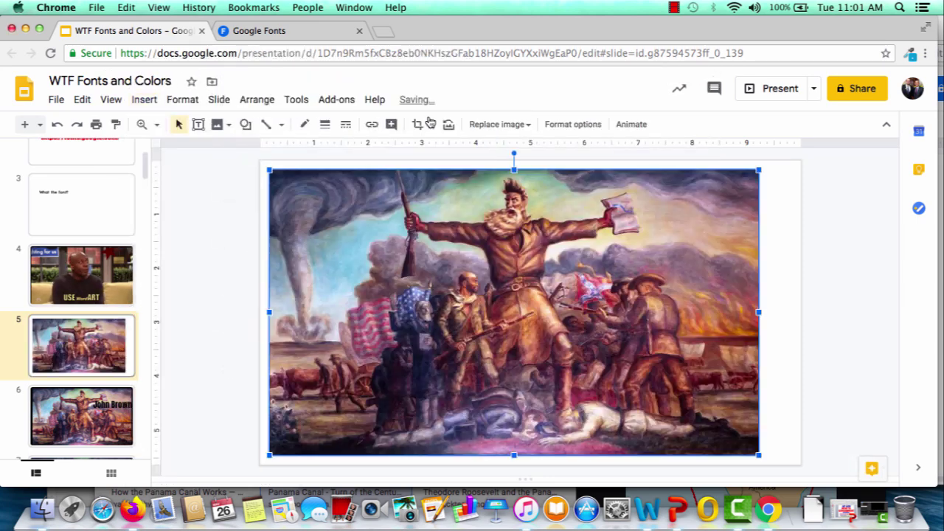
- Resize the painting to fill the slide, undoing stray stretches, and present from it
drag(759, 168, 630, 244)
drag(630, 349, 802, 351)
key(super+z)
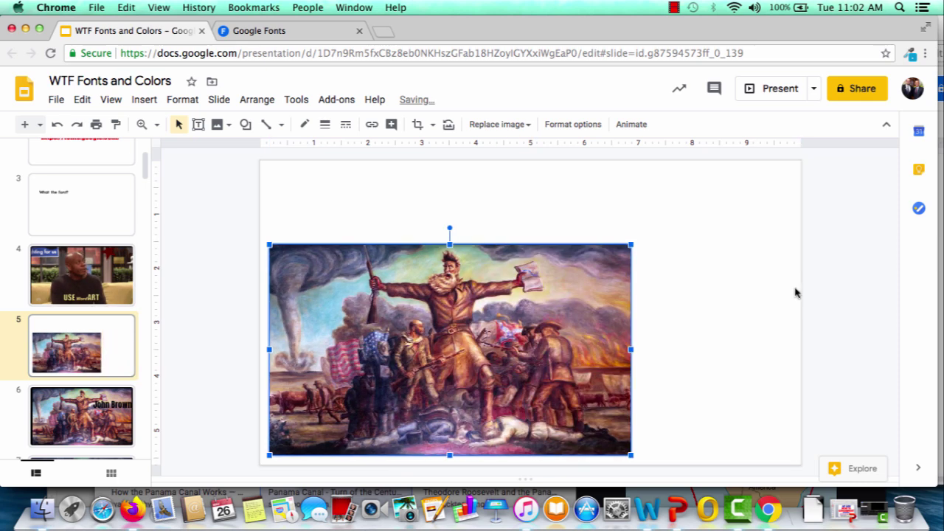
drag(450, 242, 449, 168)
key(super+z)
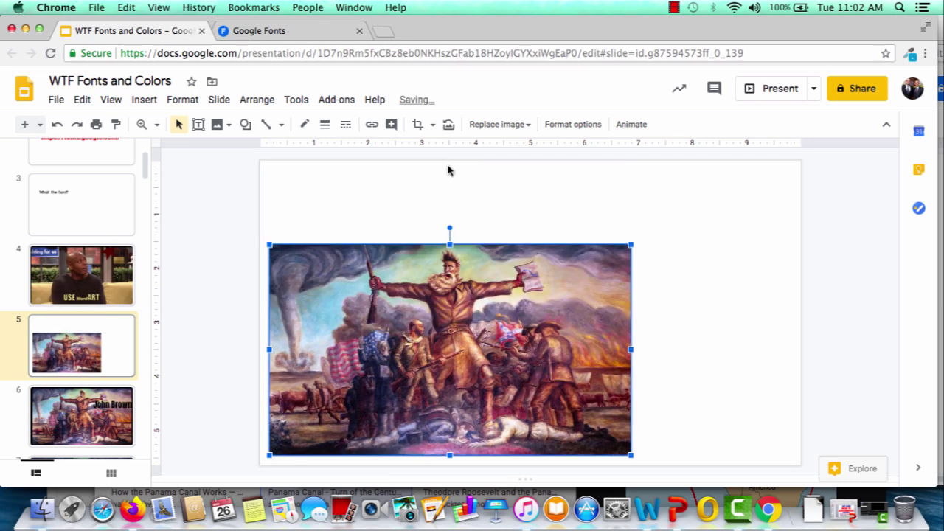
drag(632, 243, 776, 160)
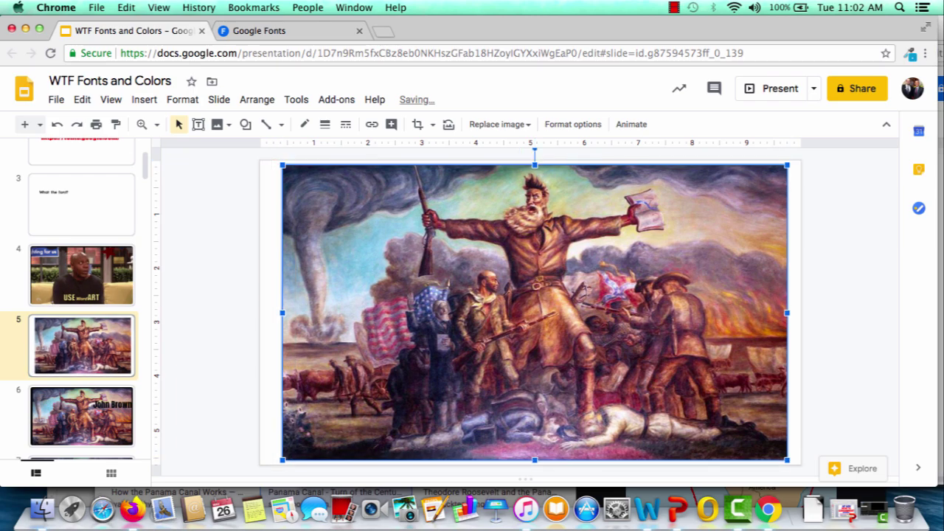
key(super+Return)
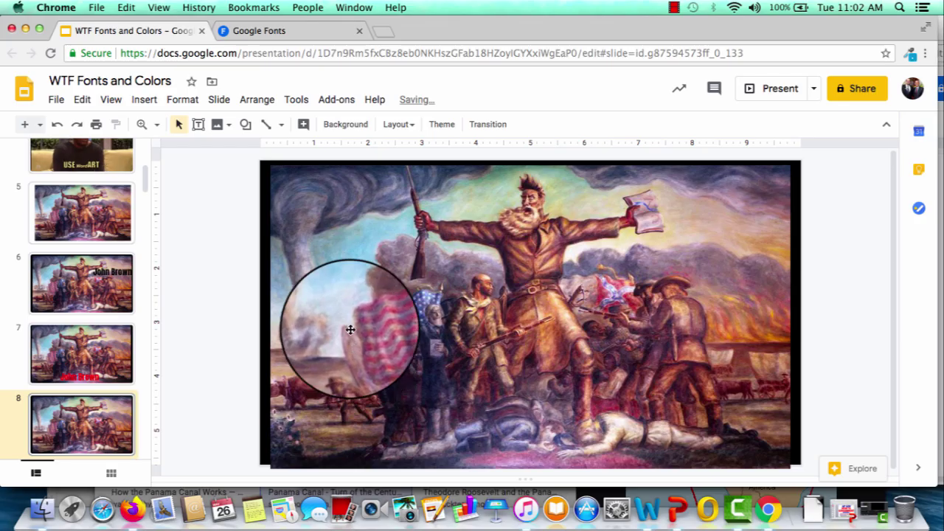
- Insert word art reading 'John Brown' on slide 8
click(144, 99)
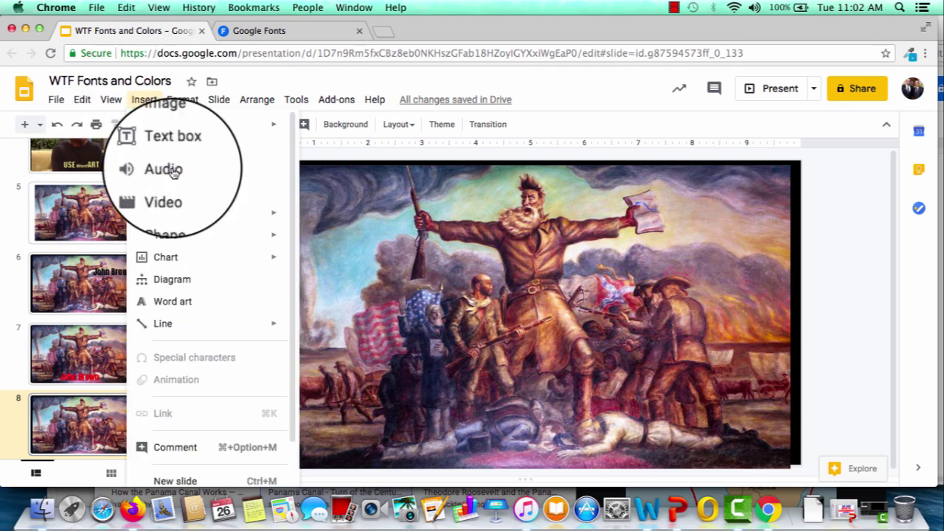
click(195, 308)
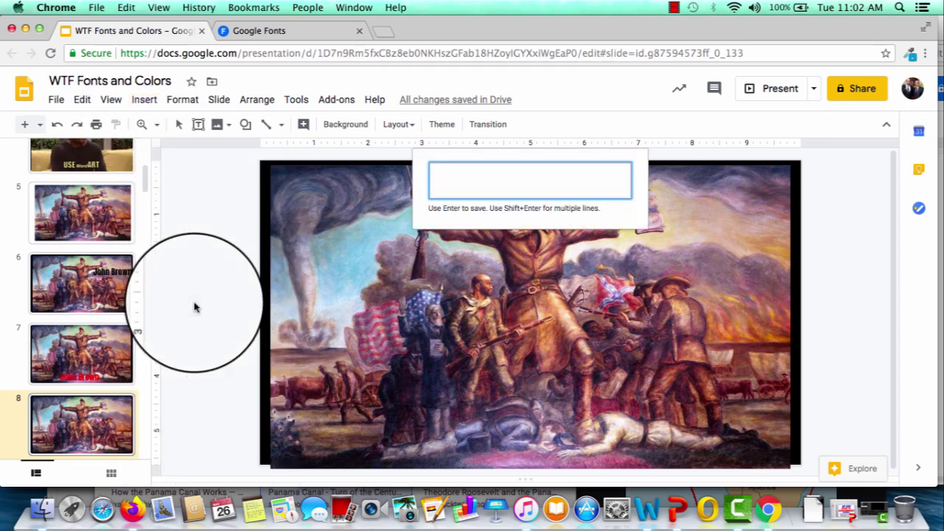
text(John Brown)
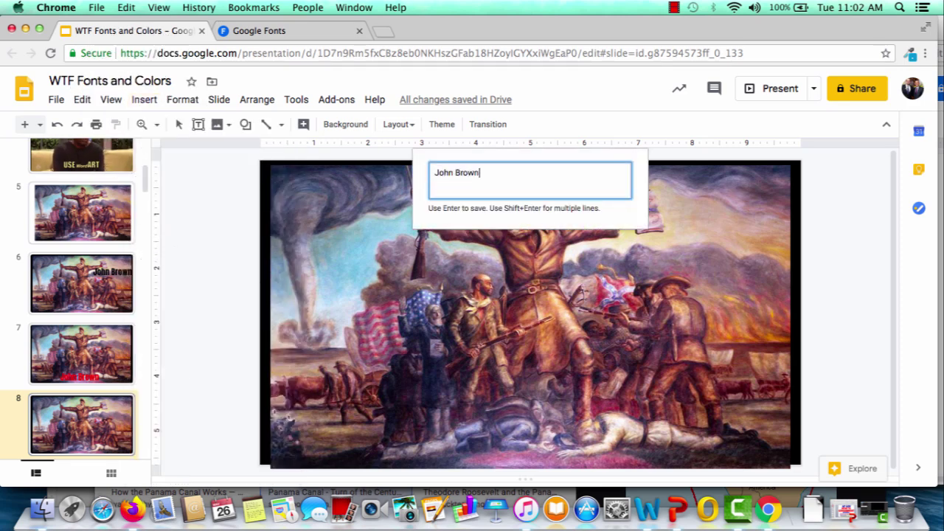
key(Return)
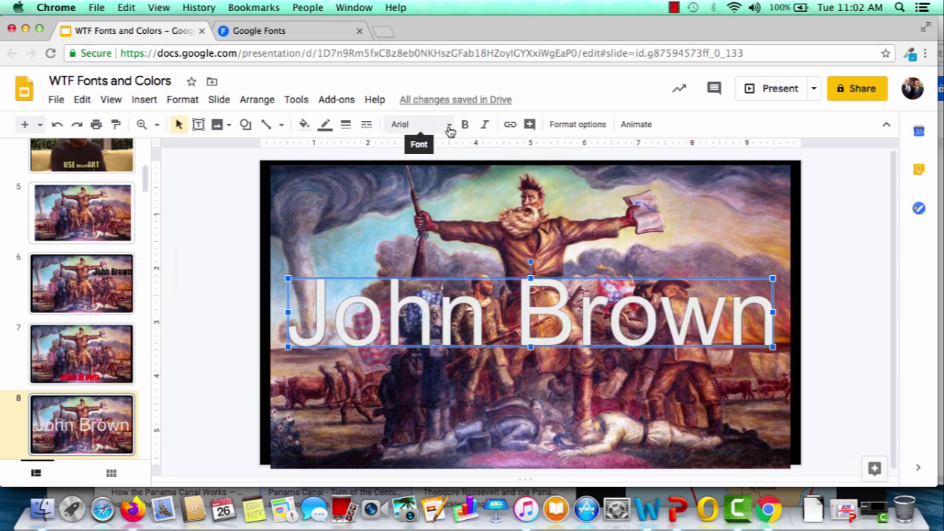
- Set the title font to Anton, then change it to Bangers
click(417, 124)
click(435, 254)
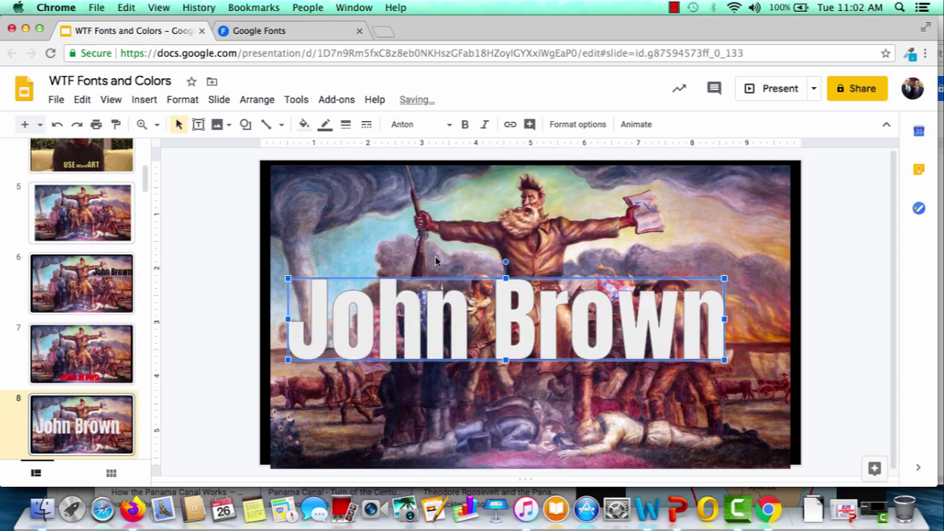
click(434, 124)
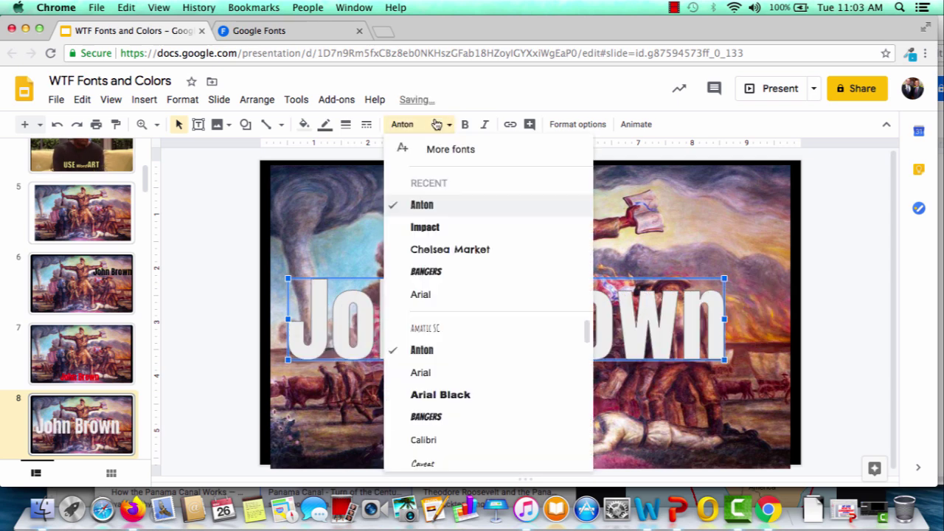
click(435, 272)
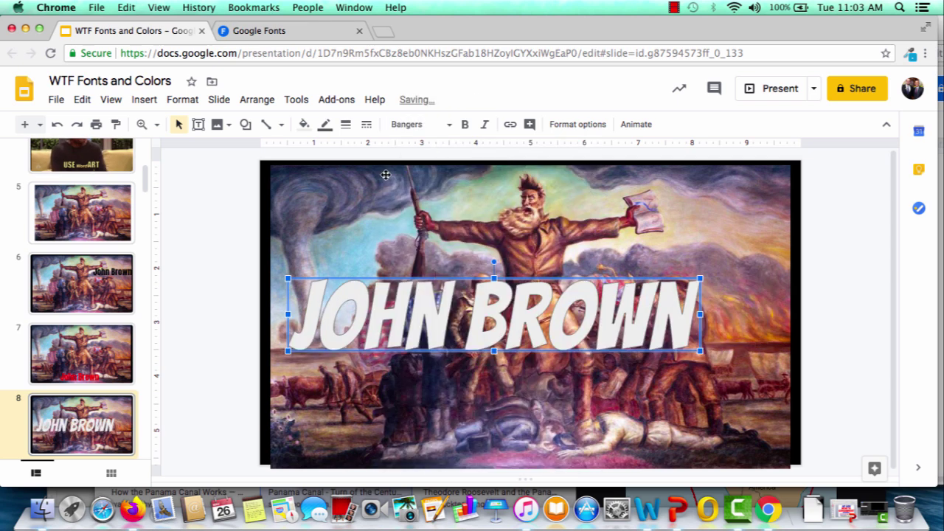
- Give the title orange fill and an 8px black outline, and shrink it to the slide bottom
click(303, 124)
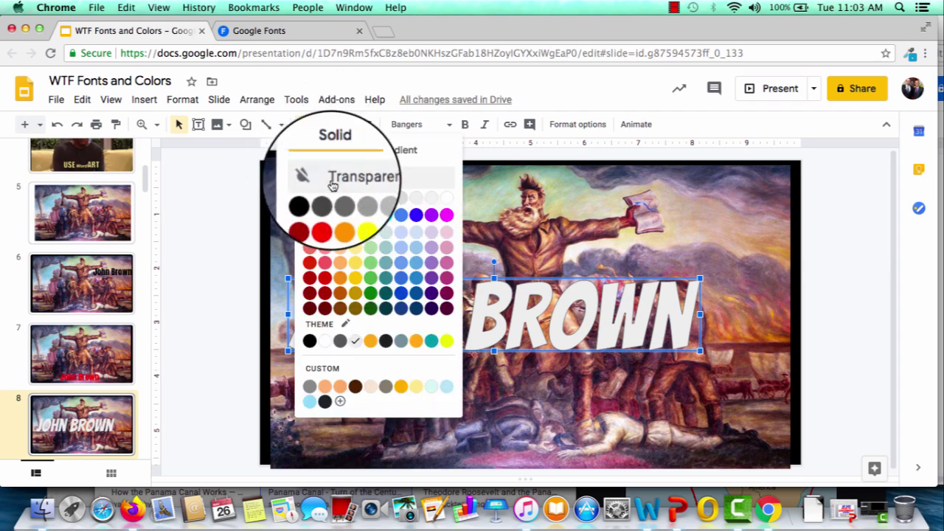
click(339, 213)
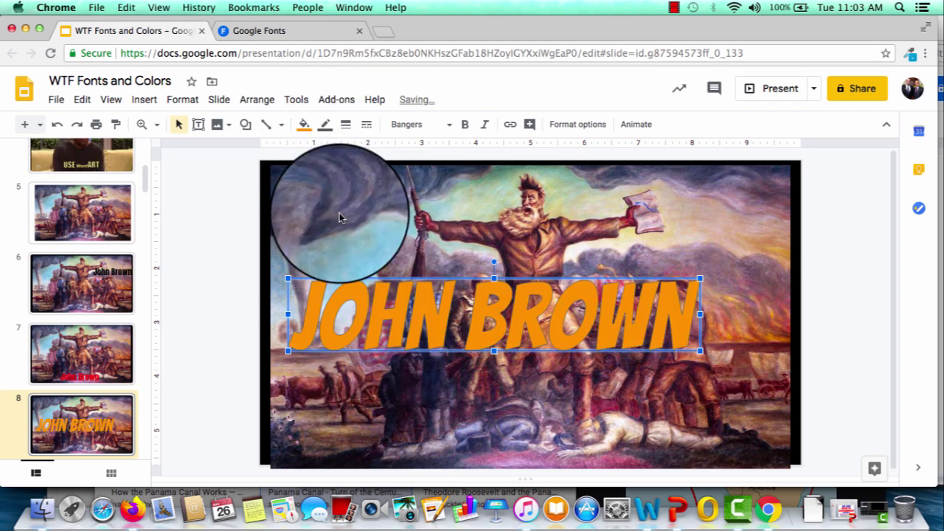
click(325, 125)
click(329, 170)
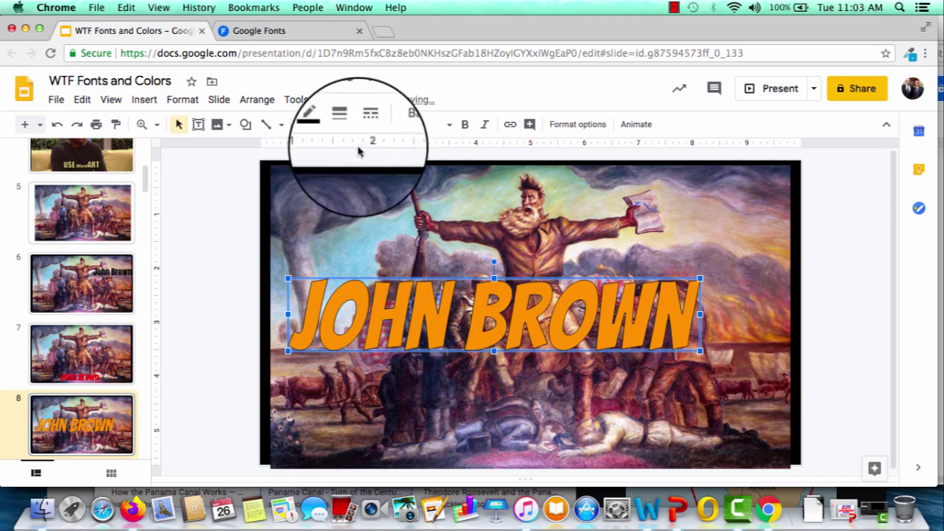
click(346, 124)
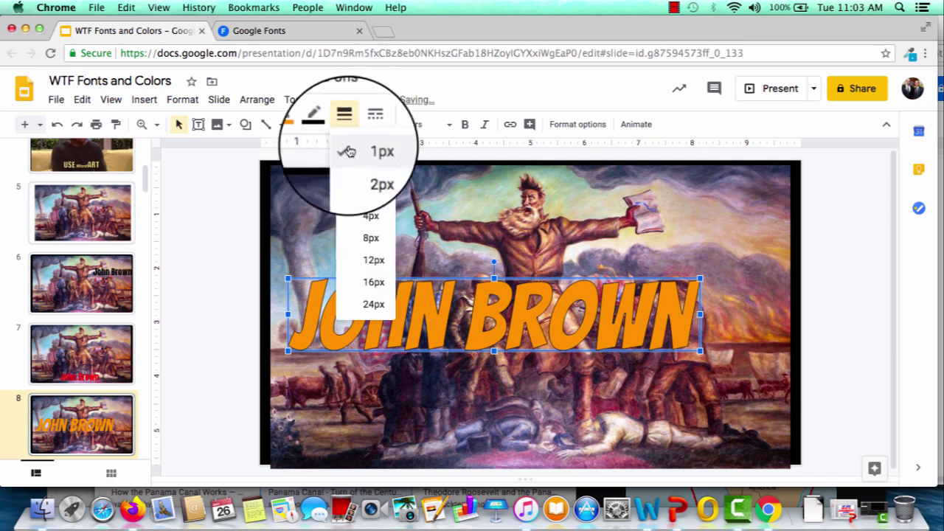
click(369, 236)
drag(433, 295, 641, 421)
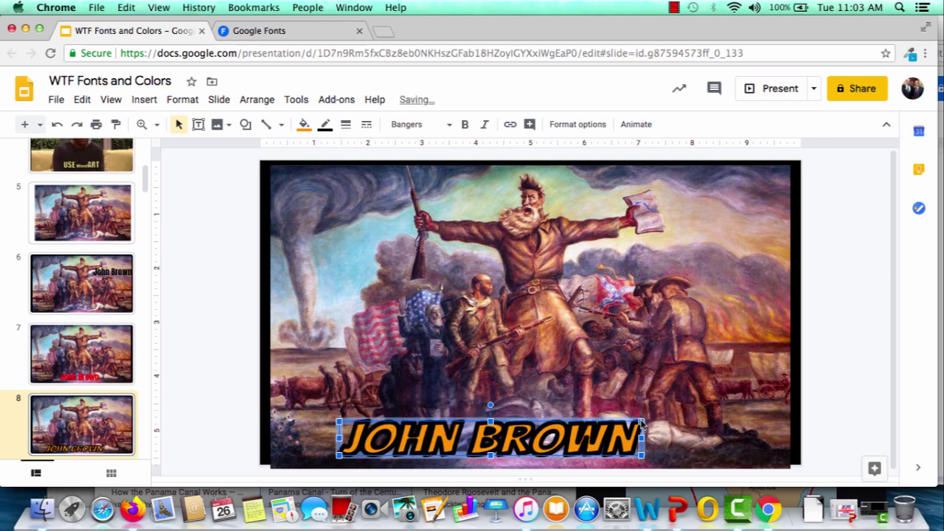
- Open Format options for the JOHN BROWN text box and expand Size & Rotation
right_click(617, 436)
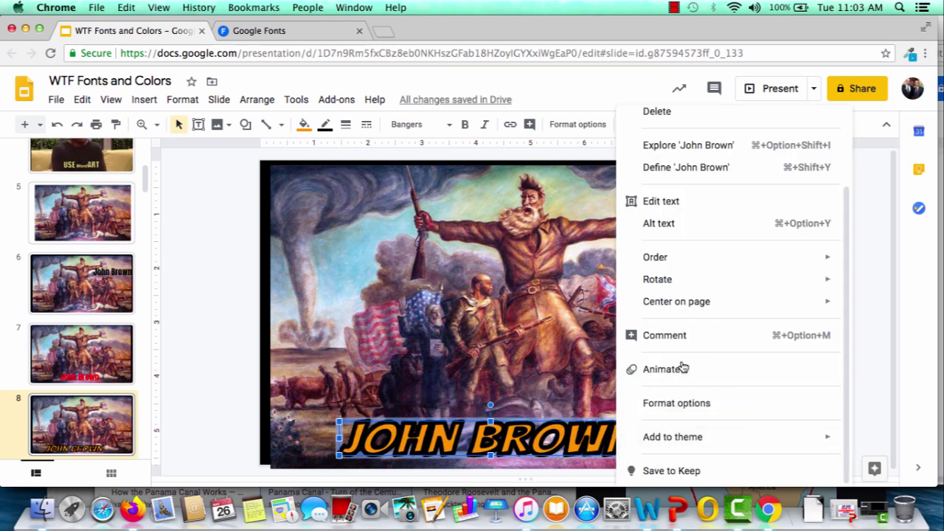
click(687, 418)
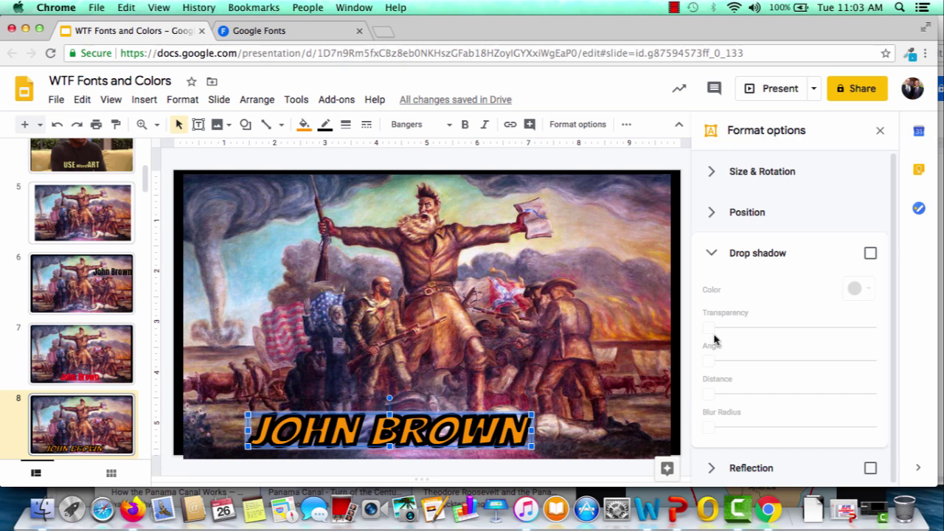
click(739, 170)
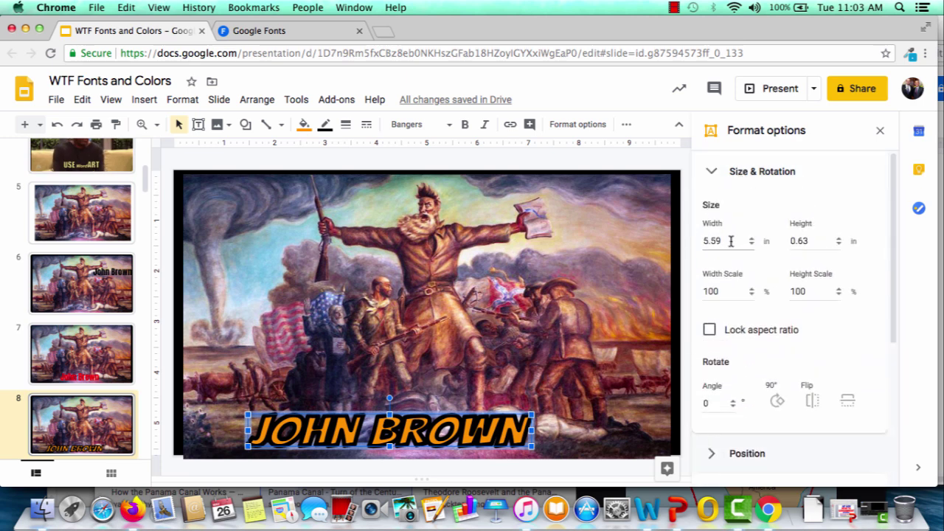
scroll(737, 279, down, 5)
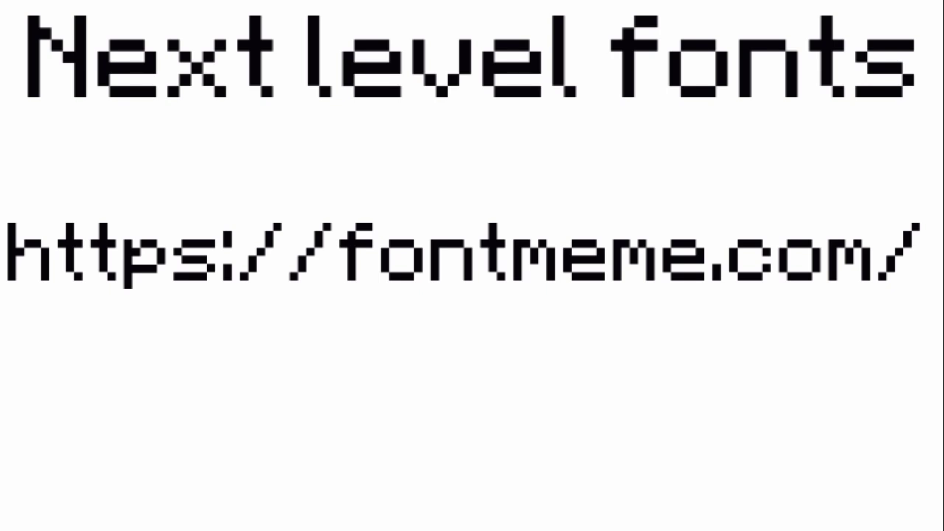
- Exit the slideshow, open the fontmeme.com link, and go to its Text Generator page
key(Escape)
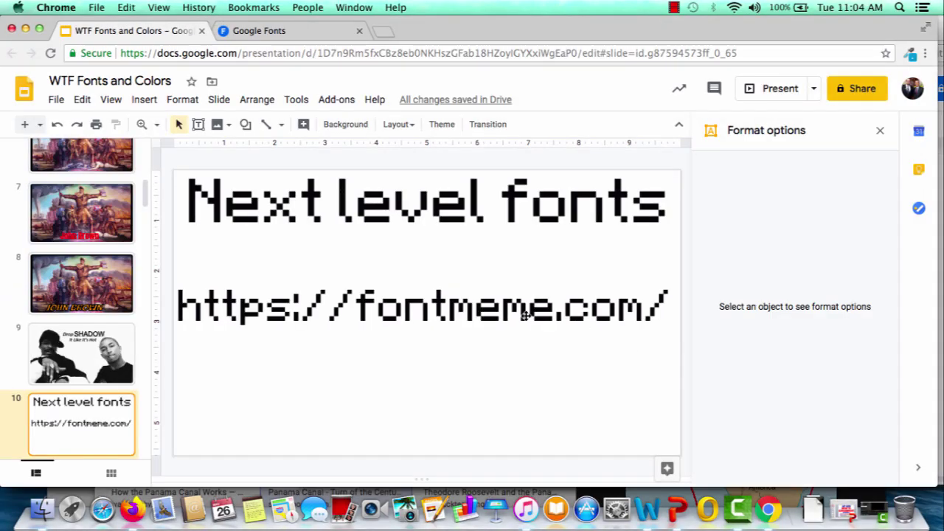
click(525, 315)
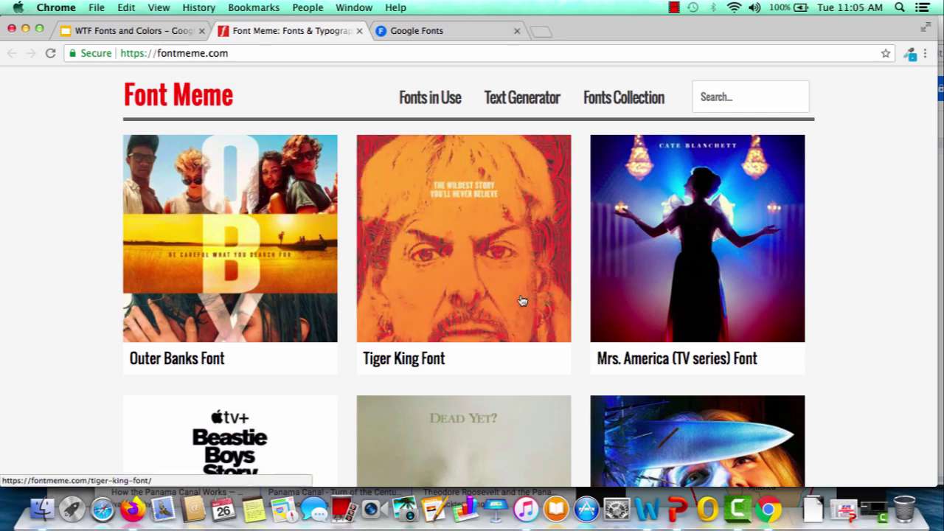
scroll(520, 301, down, 5)
scroll(483, 107, up, 5)
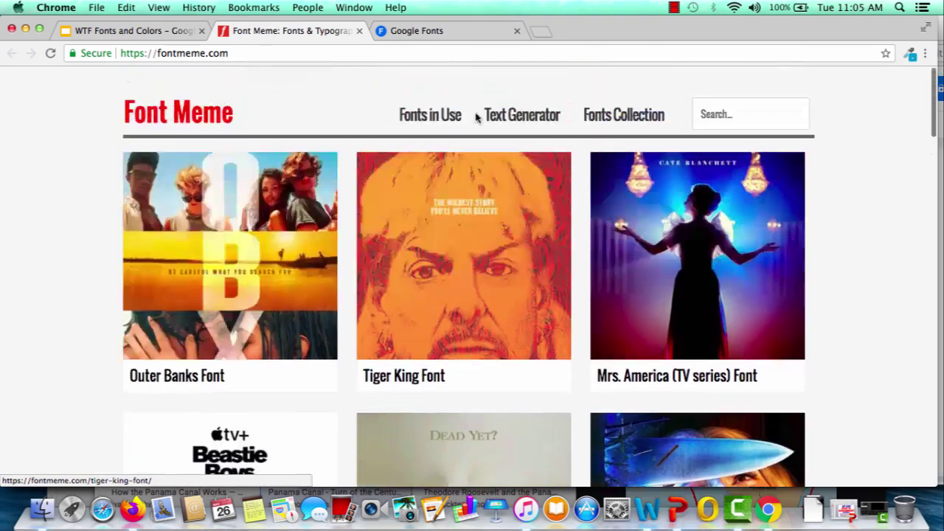
click(501, 110)
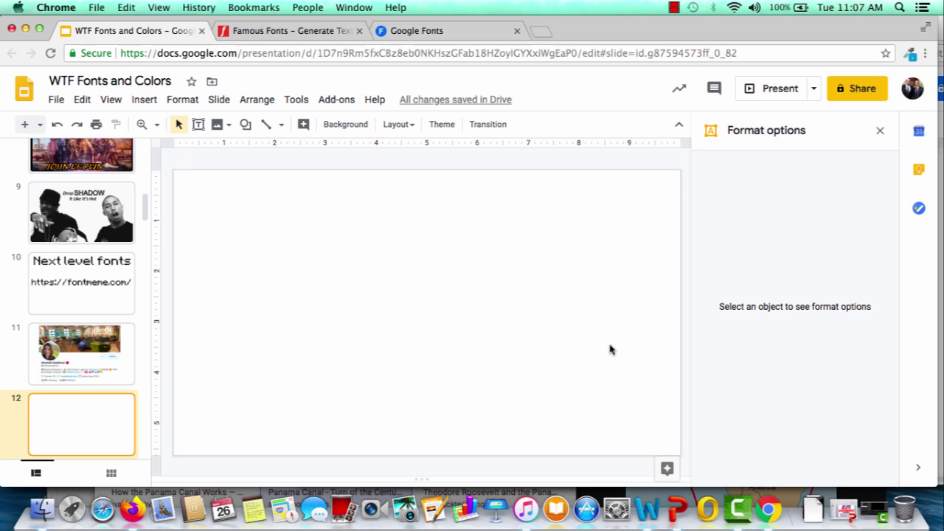
- Web-search images for 'sputnik' and insert the first photo onto slide 12
click(148, 101)
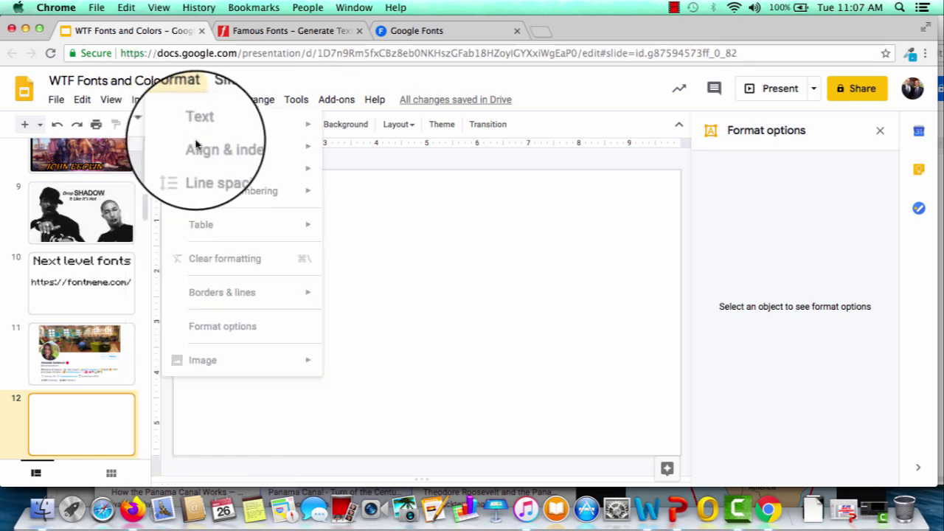
mouse_move(167, 124)
click(339, 151)
text(sputnik)
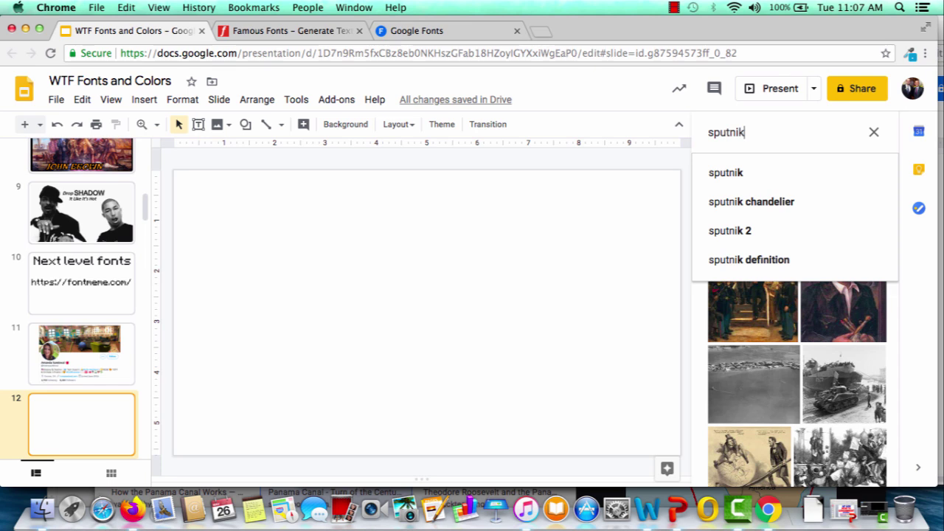
key(Return)
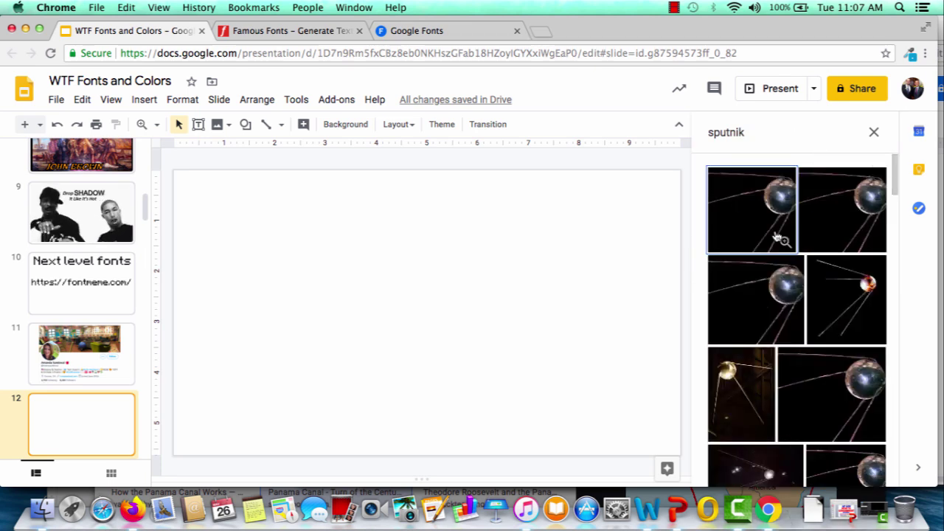
click(772, 213)
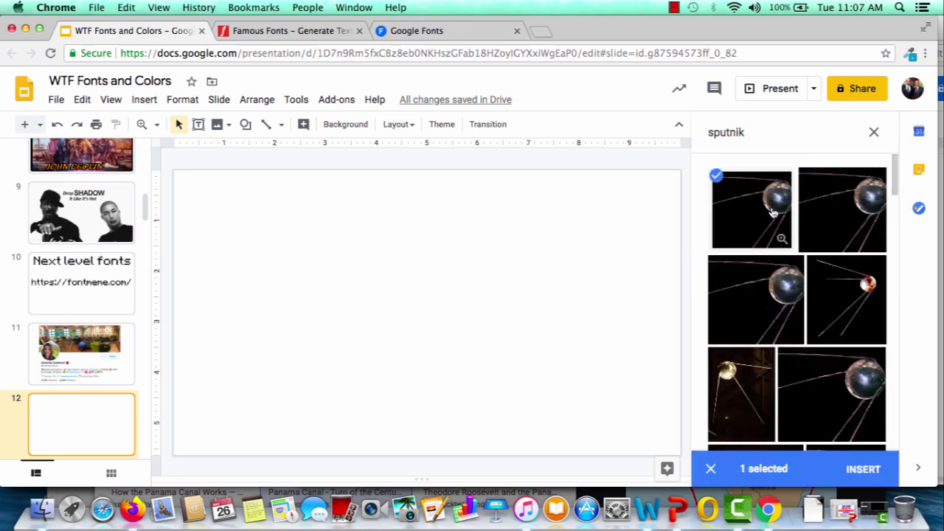
click(870, 468)
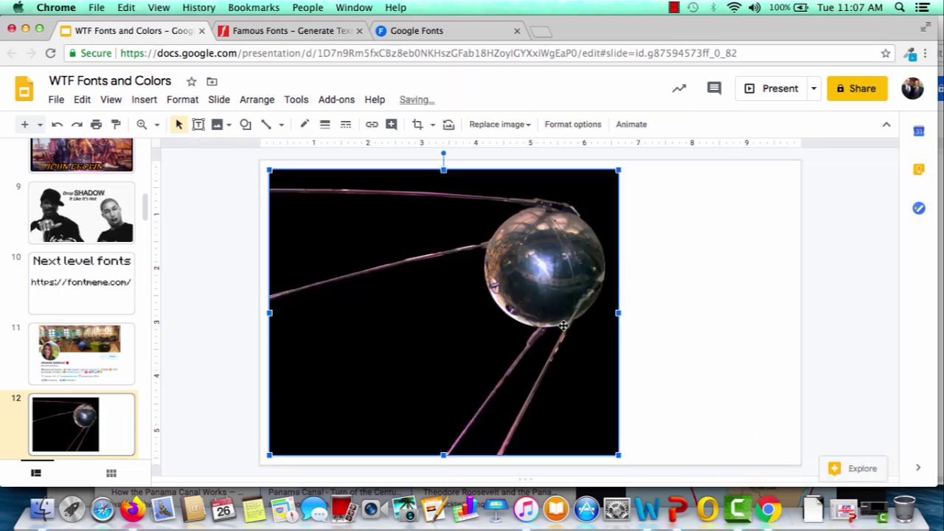
- Move the Sputnik photo right and enlarge it, then set slide 12's background to black
drag(591, 263, 770, 252)
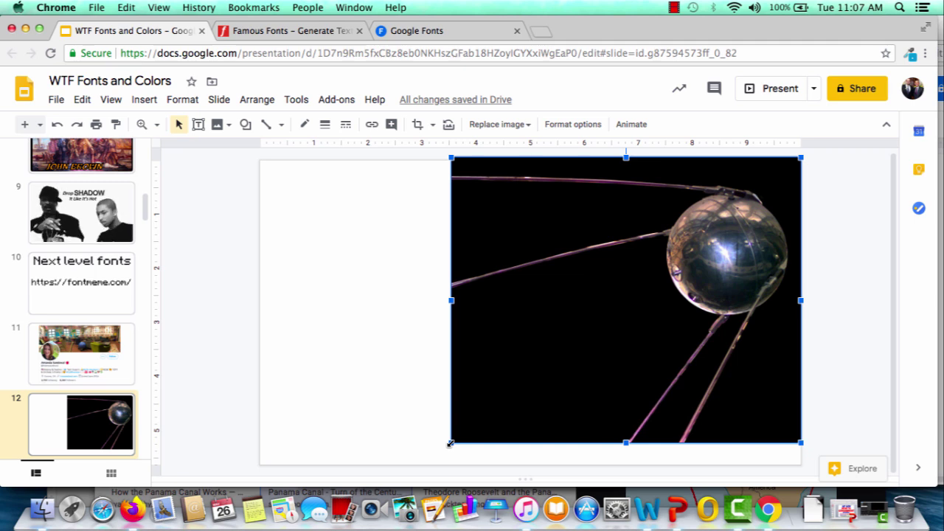
drag(452, 441, 425, 465)
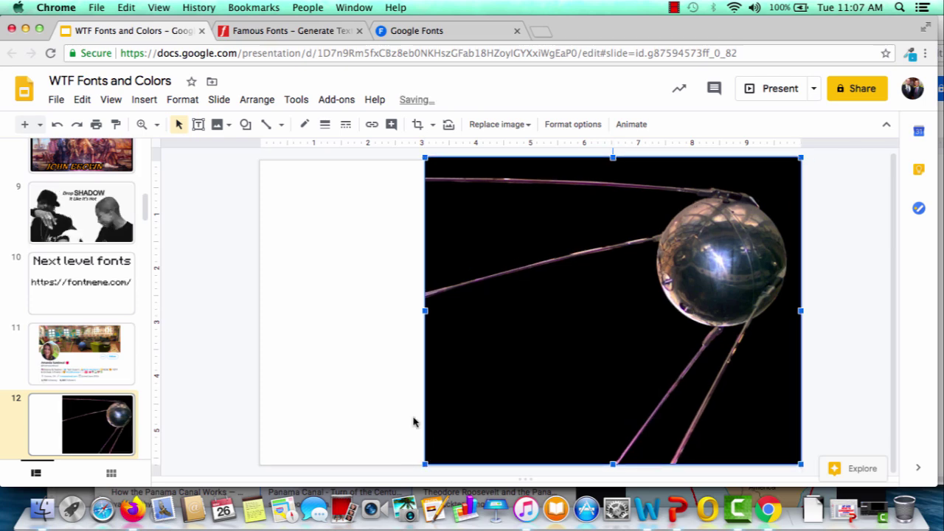
right_click(80, 421)
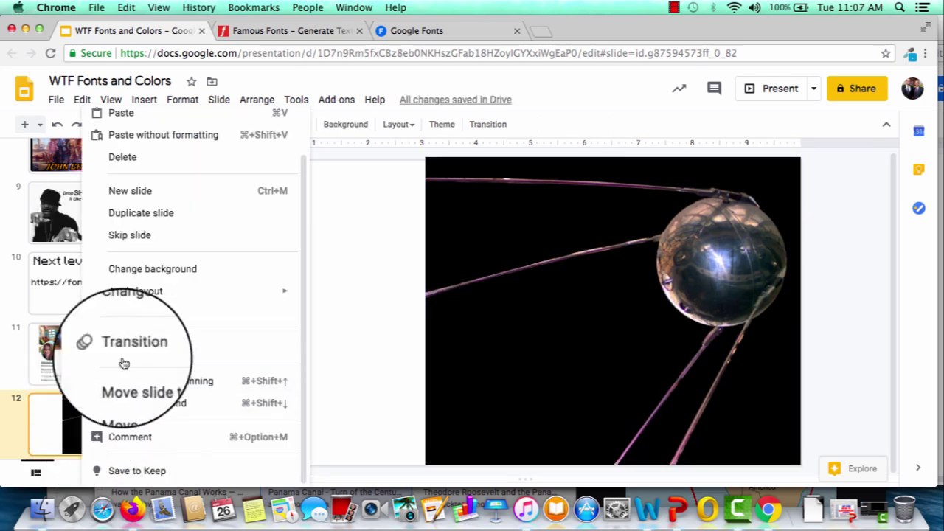
click(152, 269)
click(564, 238)
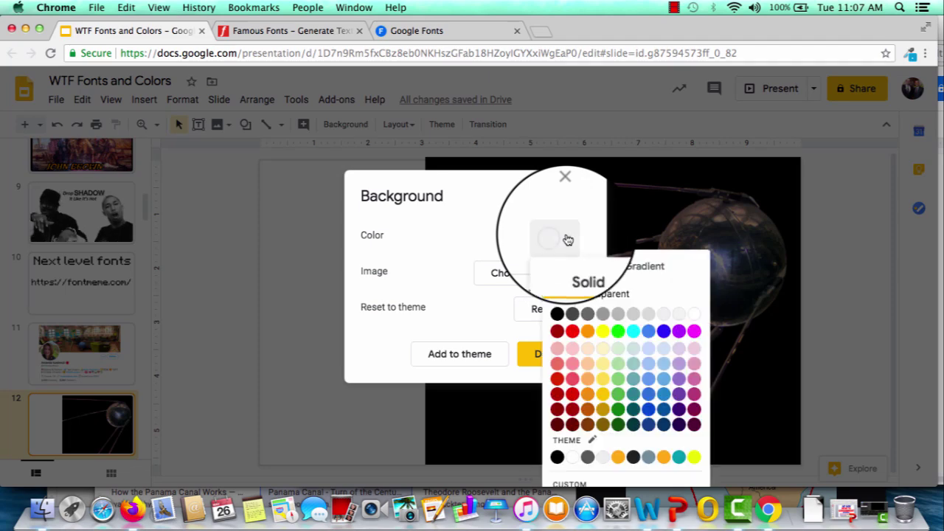
click(557, 313)
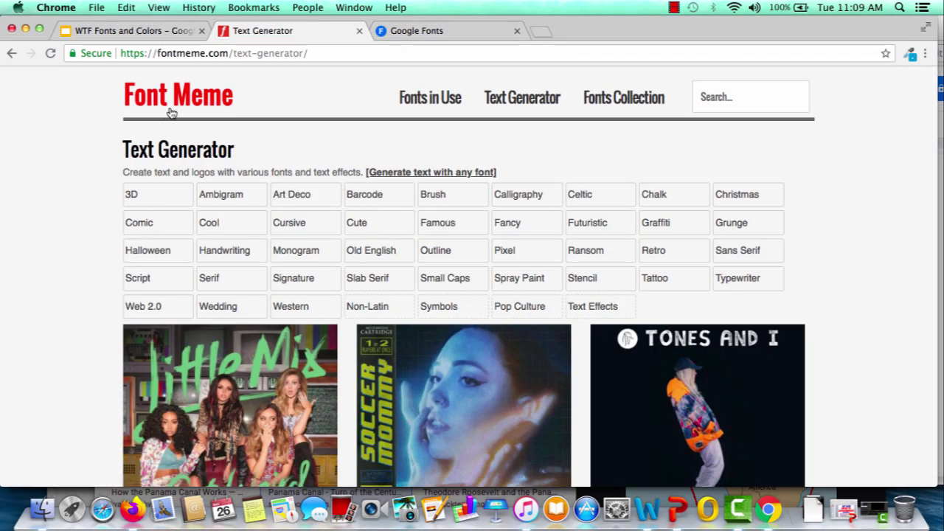
- Pick the Star Wars font from Font Meme's Famous movie fonts
click(438, 223)
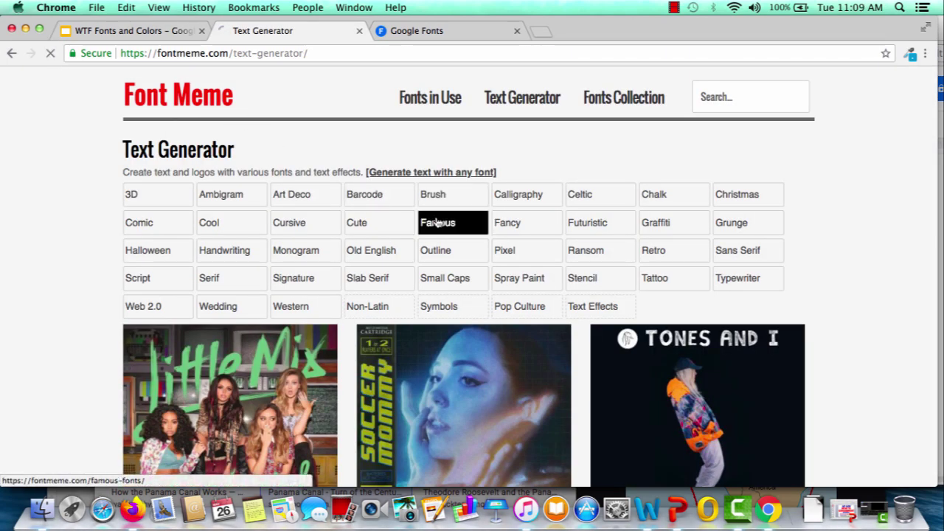
scroll(313, 223, down, 5)
scroll(312, 223, down, 8)
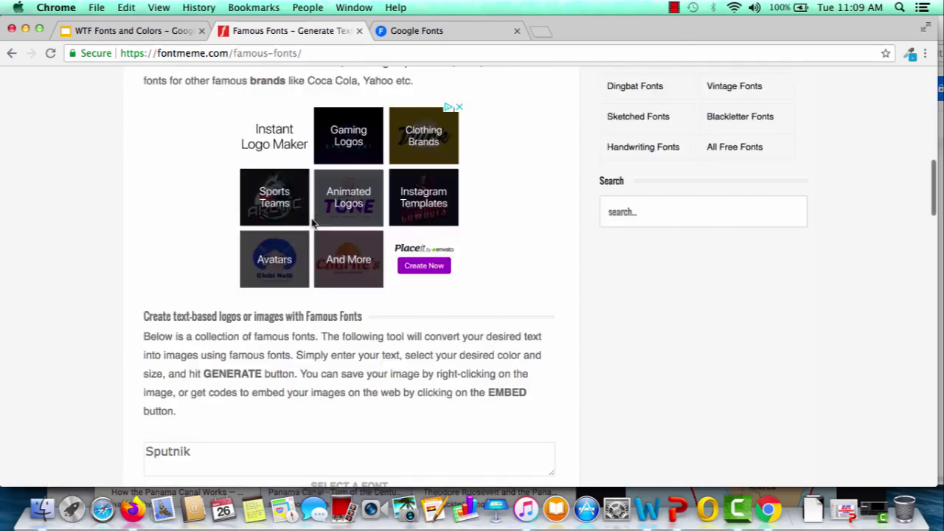
click(253, 311)
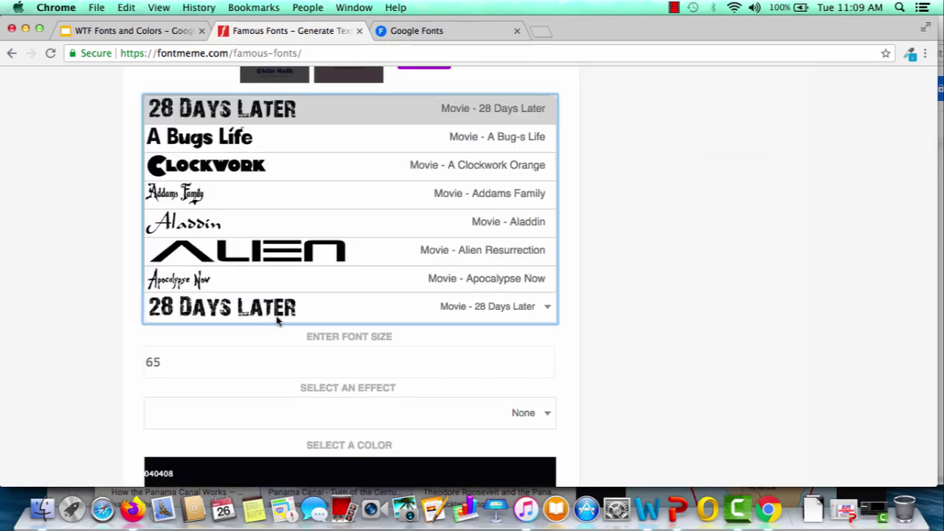
scroll(276, 274, down, 10)
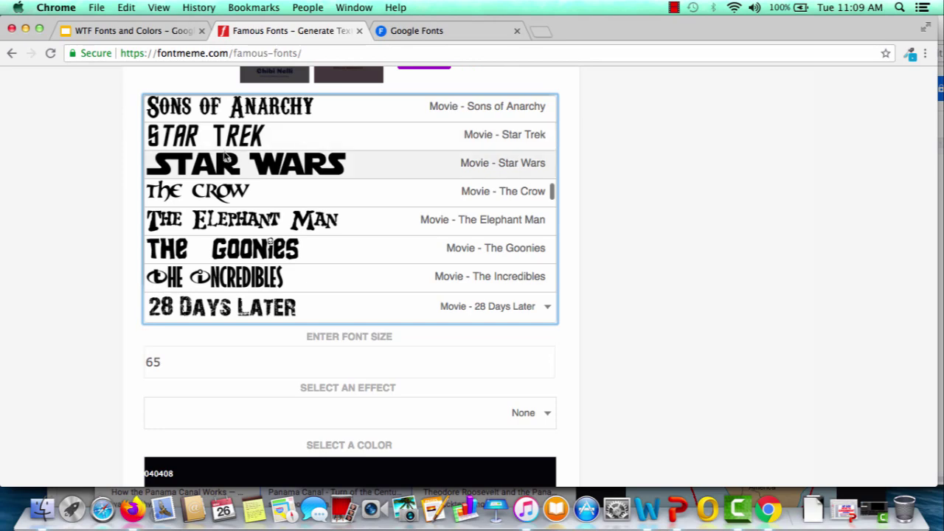
click(228, 157)
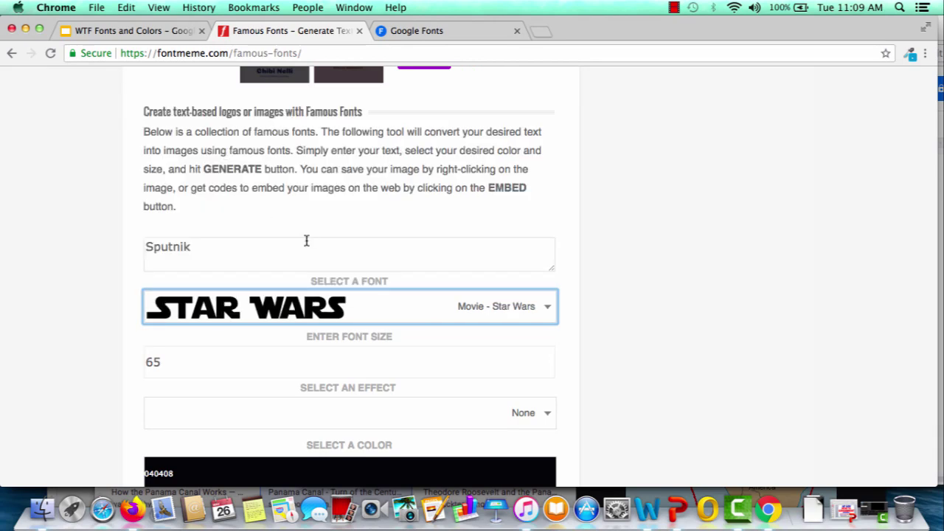
- Generate SPUTNIK in yellow EAEA08 and select its direct image link under Embed
scroll(306, 241, down, 2)
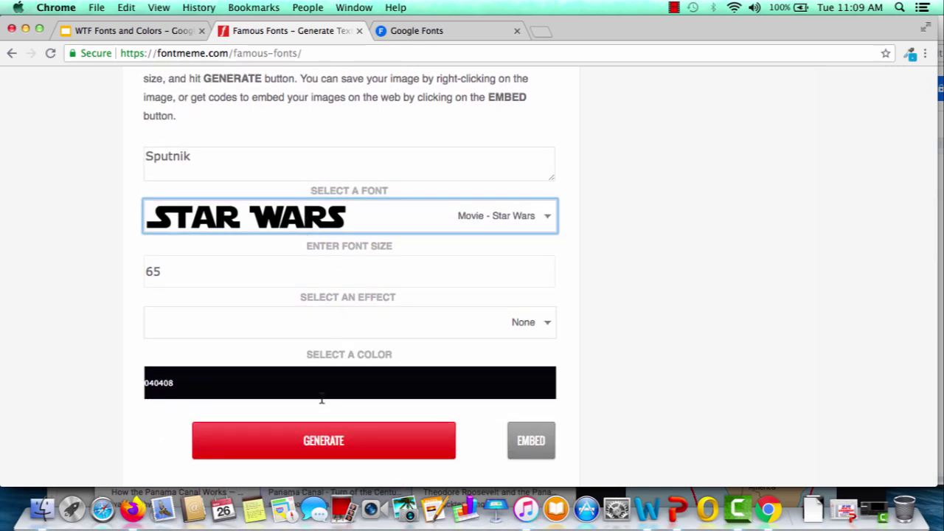
click(342, 447)
scroll(342, 448, down, 3)
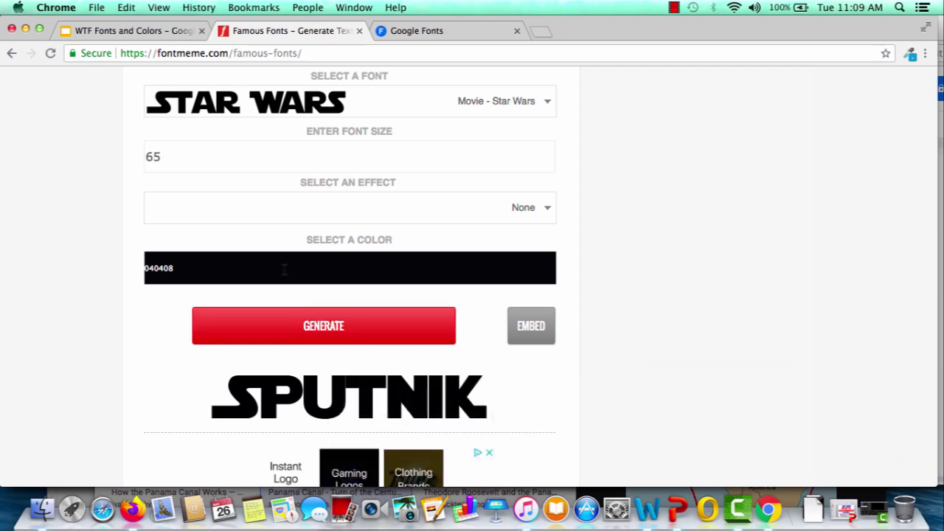
click(260, 263)
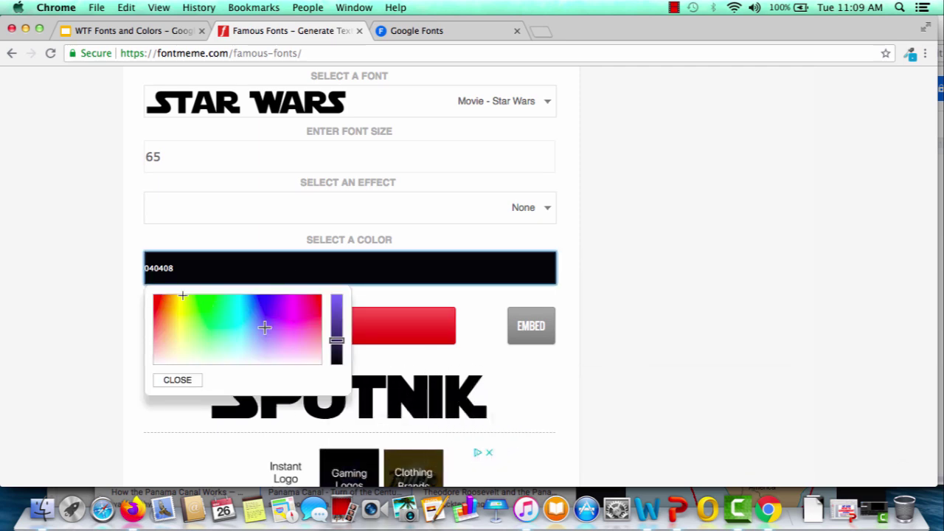
drag(336, 340, 337, 296)
scroll(301, 288, down, 2)
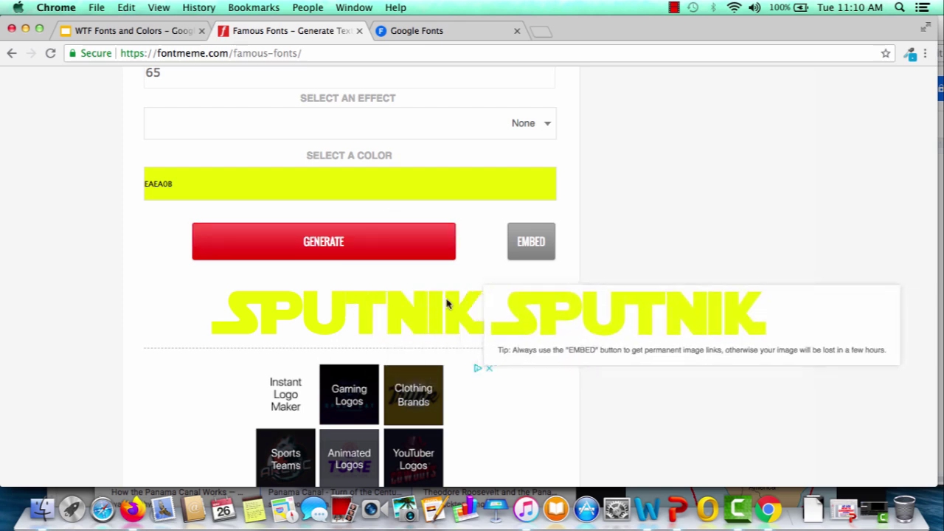
click(522, 250)
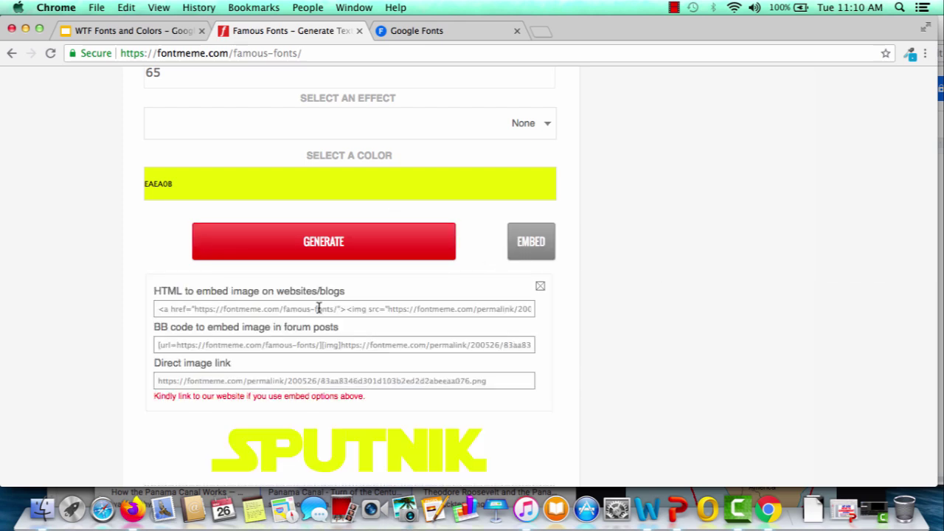
click(202, 379)
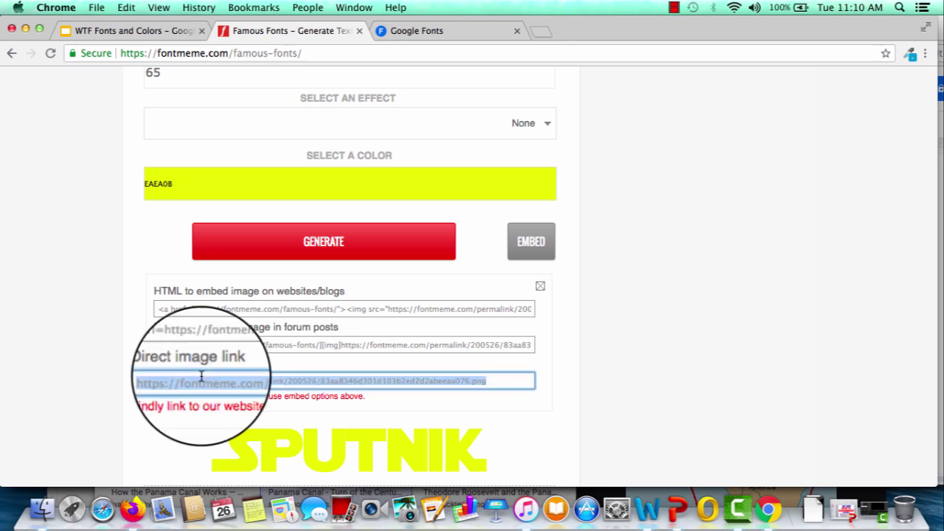
- Insert the yellow SPUTNIK image by URL on slide 12, enlarge it, and start presenting
click(129, 35)
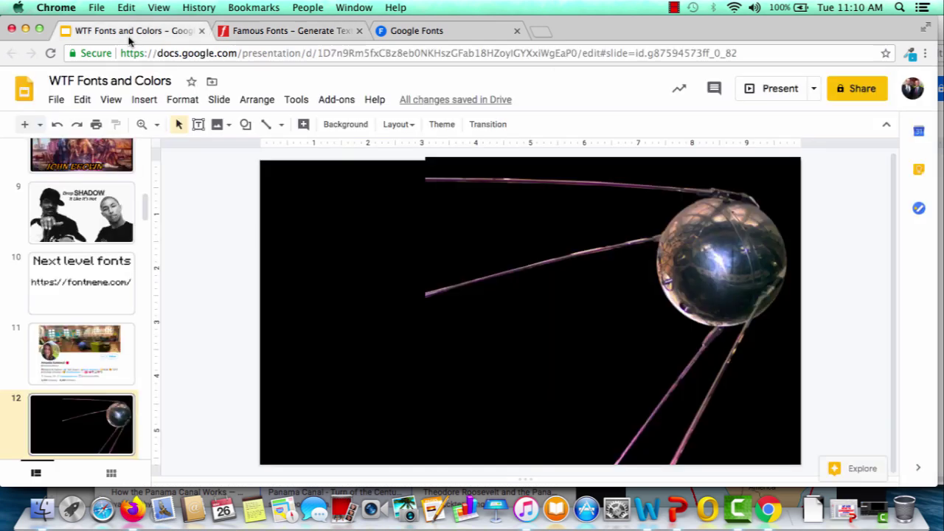
click(143, 99)
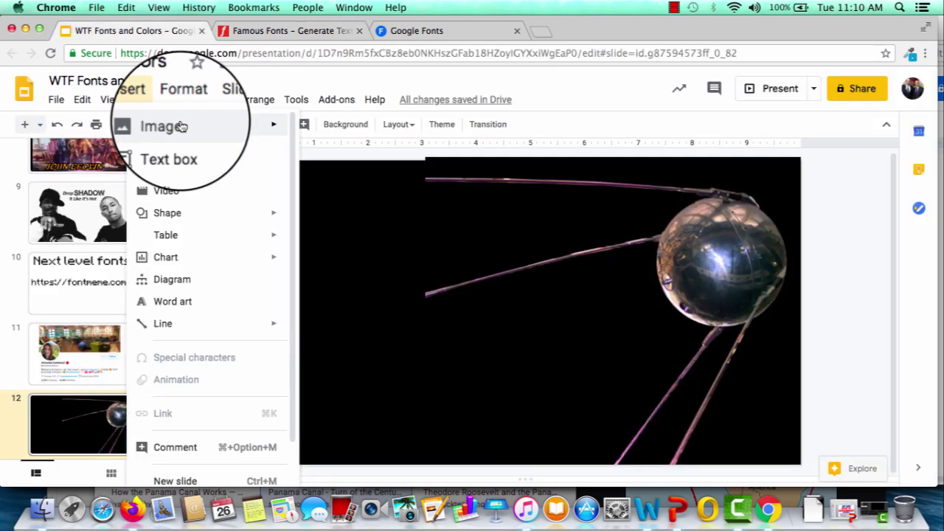
mouse_move(180, 125)
click(350, 235)
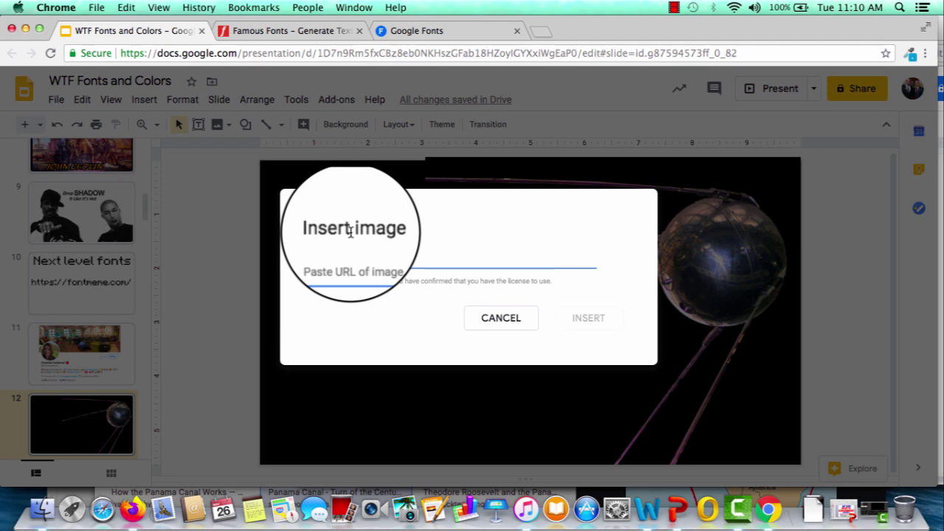
key(super+v)
click(541, 297)
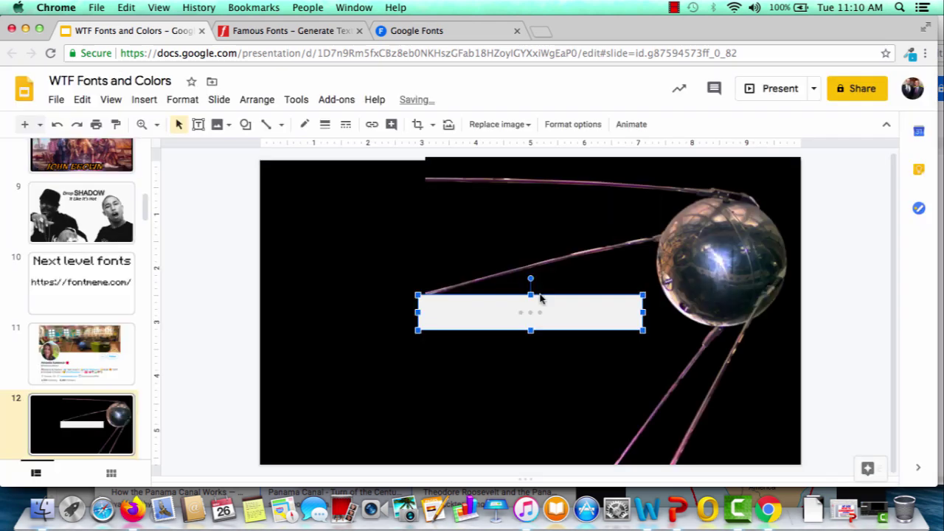
drag(409, 336, 384, 406)
click(771, 88)
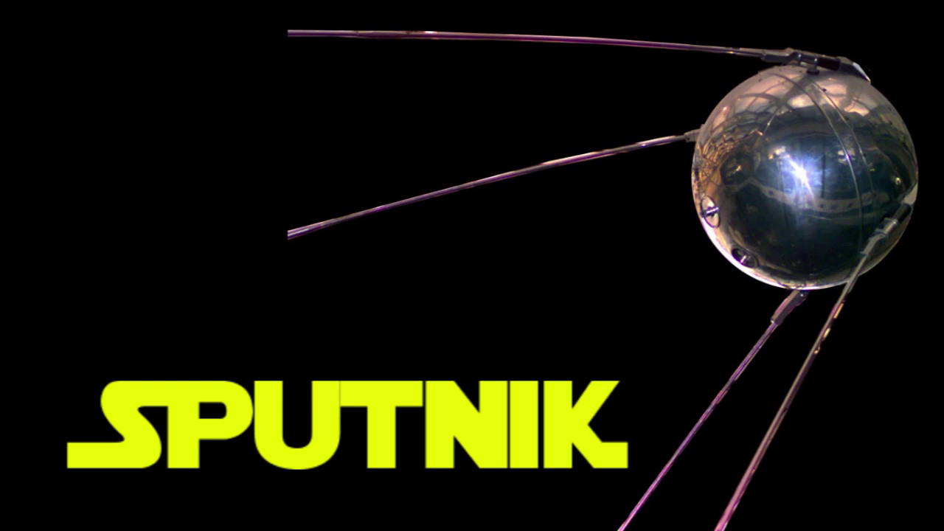
- Advance the slideshow from the Sputnik slide to the rainbow colors slide
key(Right)
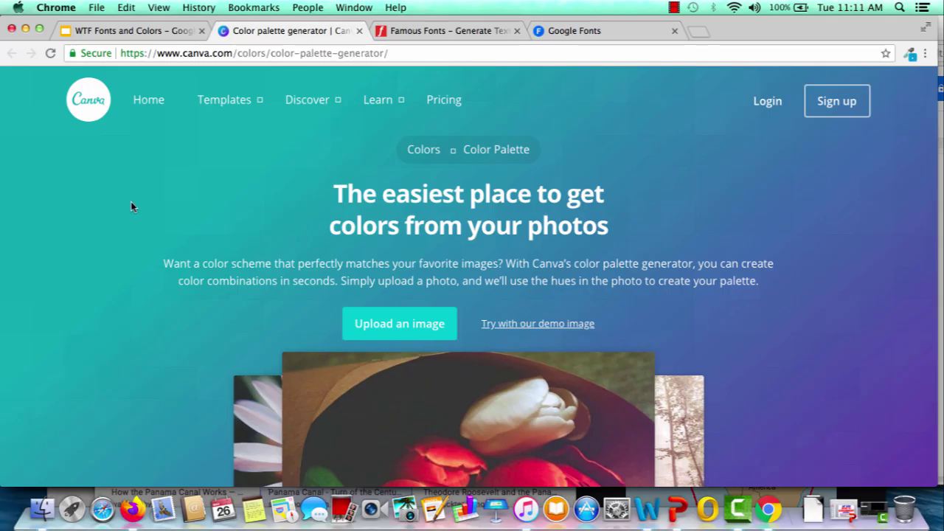
- Upload 'John Brown painting.jpg' to build a palette and copy its Tan #CD9D82 value
click(400, 324)
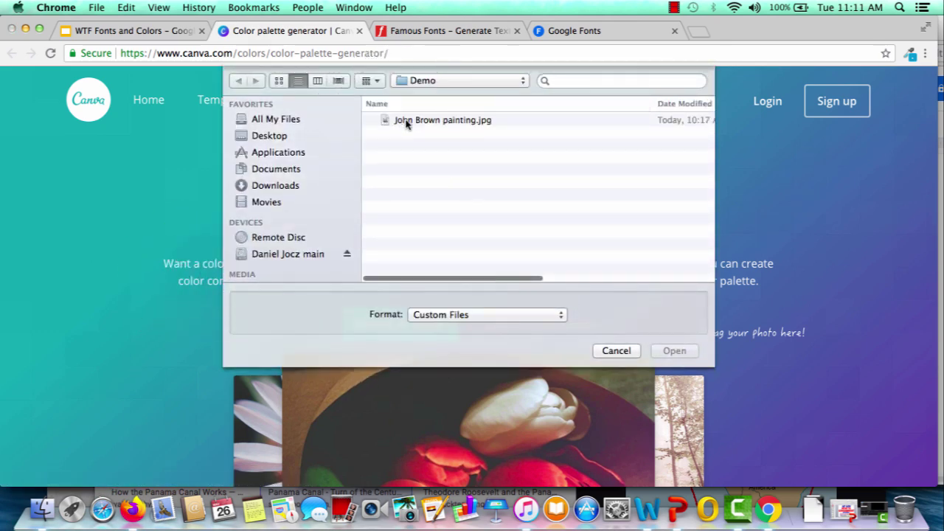
double_click(407, 122)
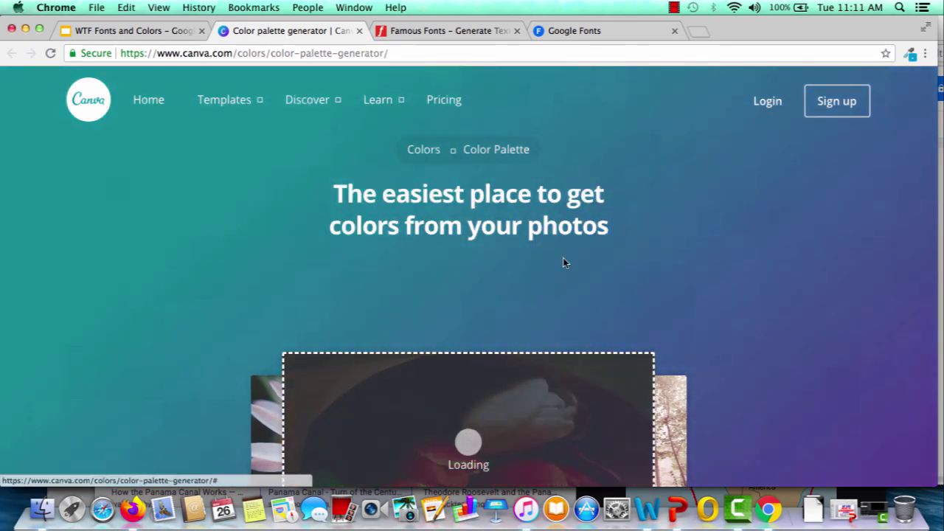
scroll(562, 257, down, 3)
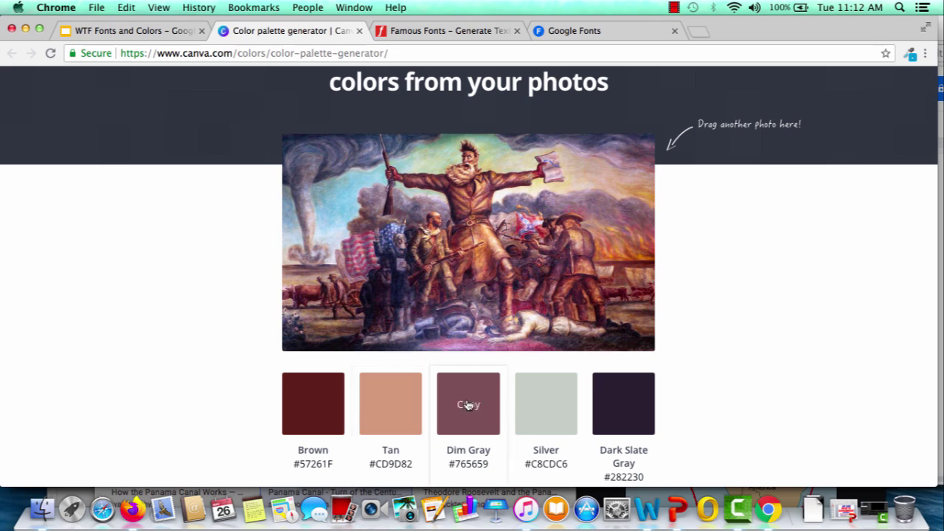
scroll(455, 405, down, 2)
click(392, 427)
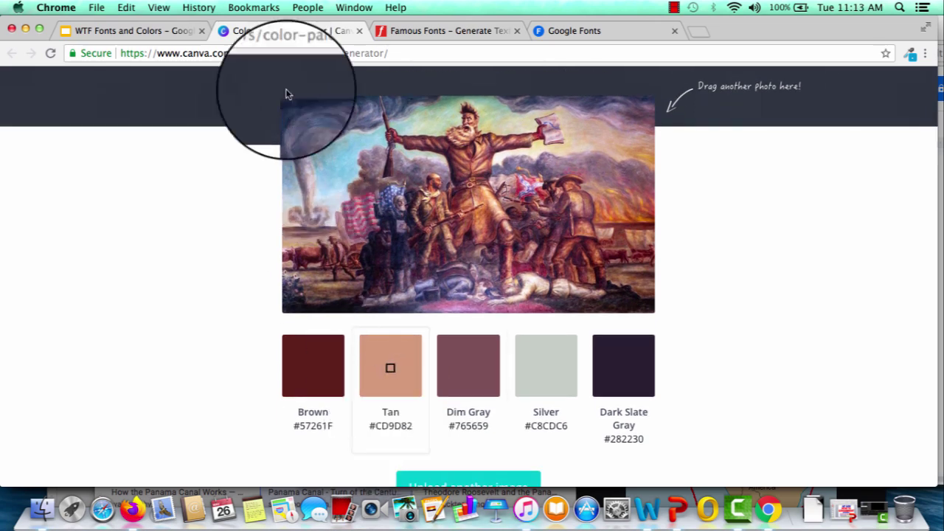
- Give the JOHN BROWN text box a custom fill colour of #CD9D82
click(136, 30)
click(347, 436)
click(304, 124)
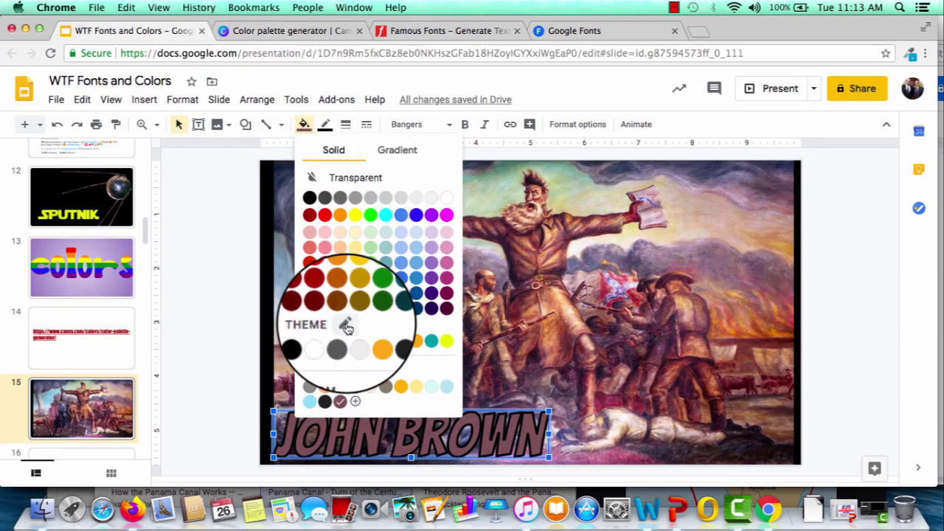
click(337, 374)
click(486, 153)
text(#CD9D82)
key(super+a)
text(#CD9D82)
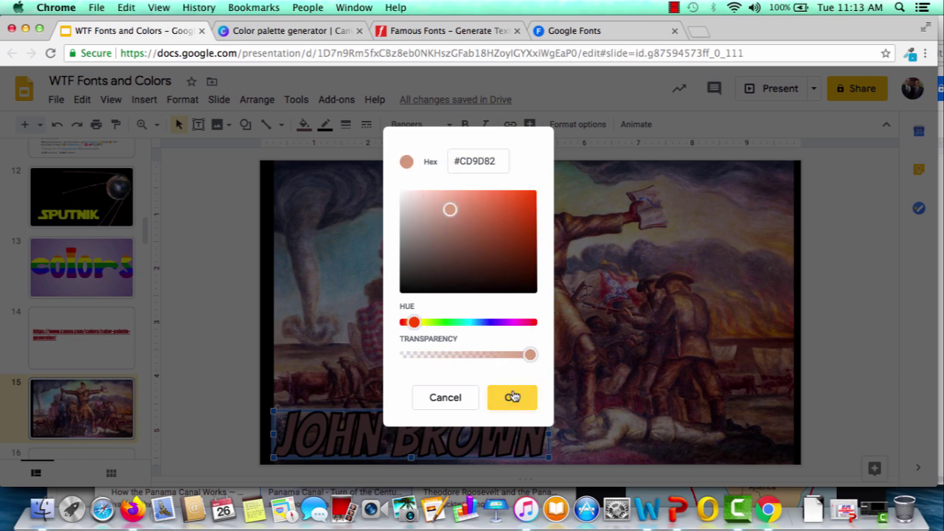
click(512, 396)
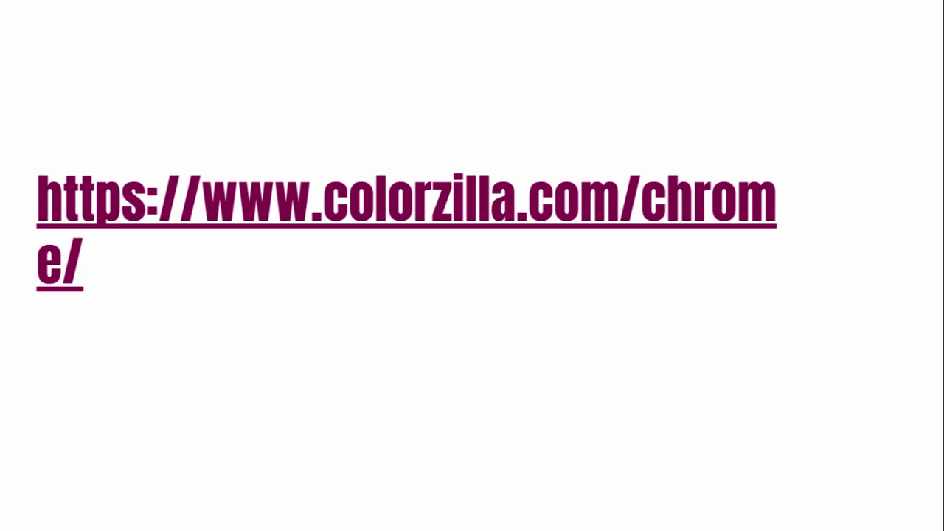
- Exit the slideshow and go to slide 17 with the Star Wars poster
key(Escape)
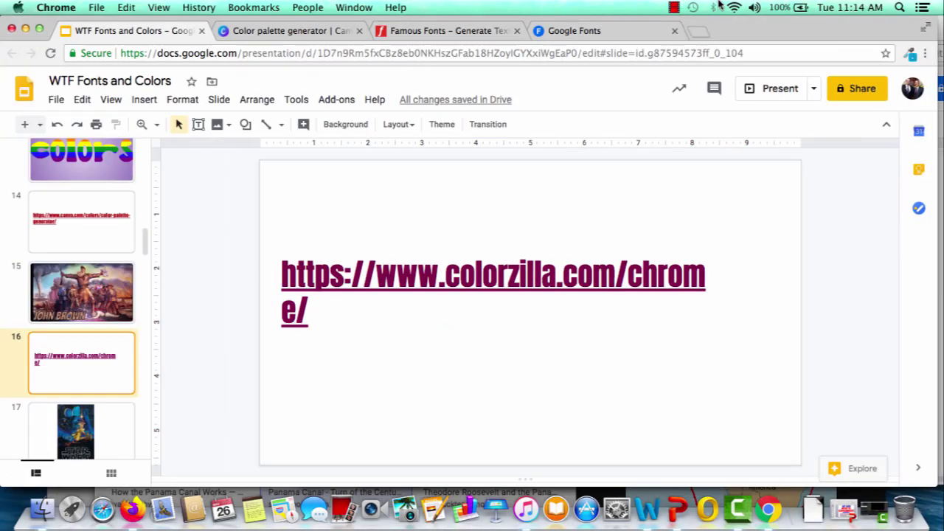
key(Down)
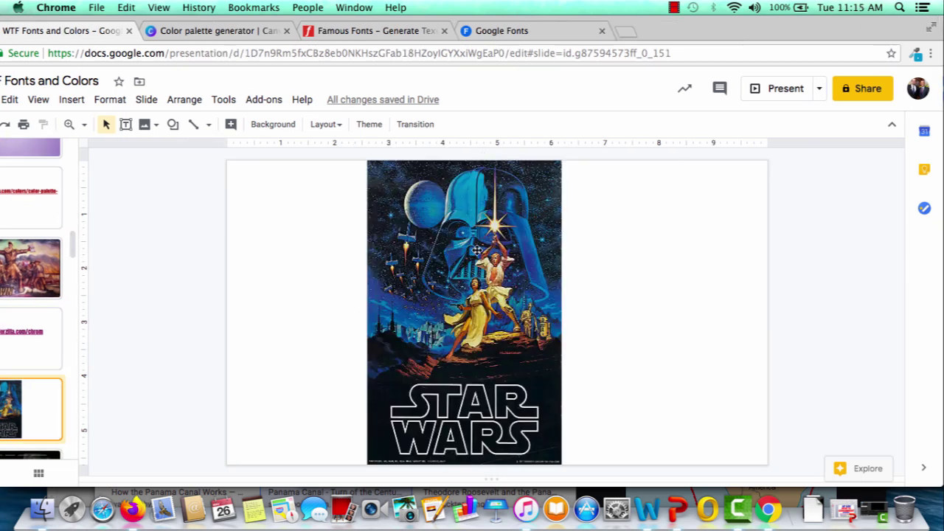
click(916, 54)
click(885, 74)
- Set the poster slide's background to custom blue #0089BF and centre the Star Wars poster
right_click(35, 395)
click(128, 275)
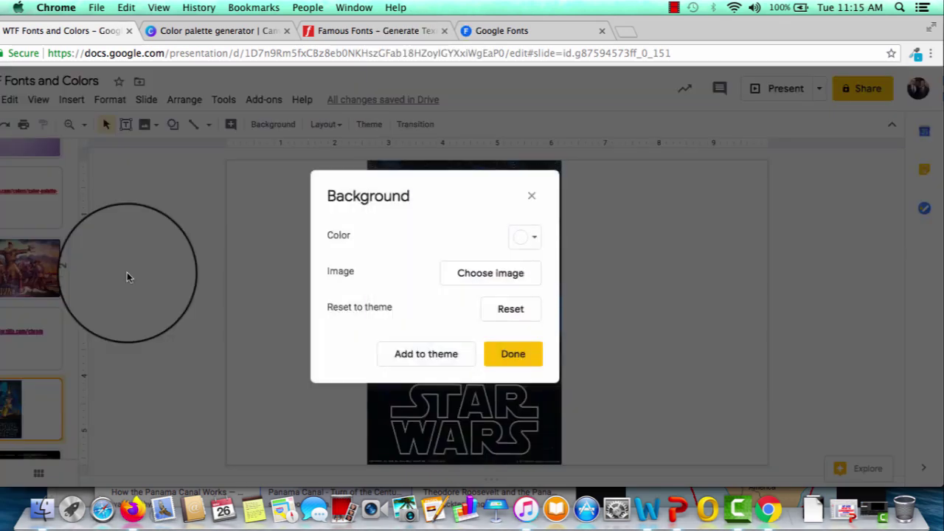
click(528, 236)
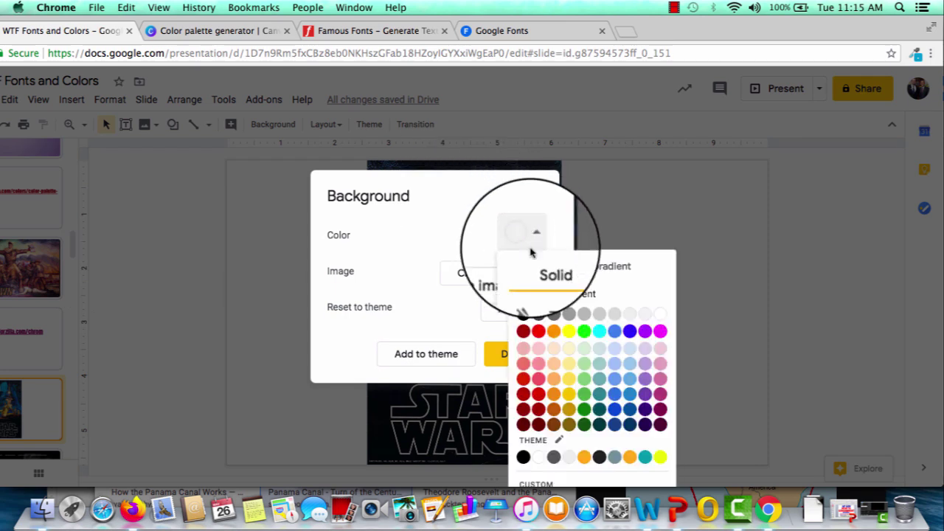
click(537, 481)
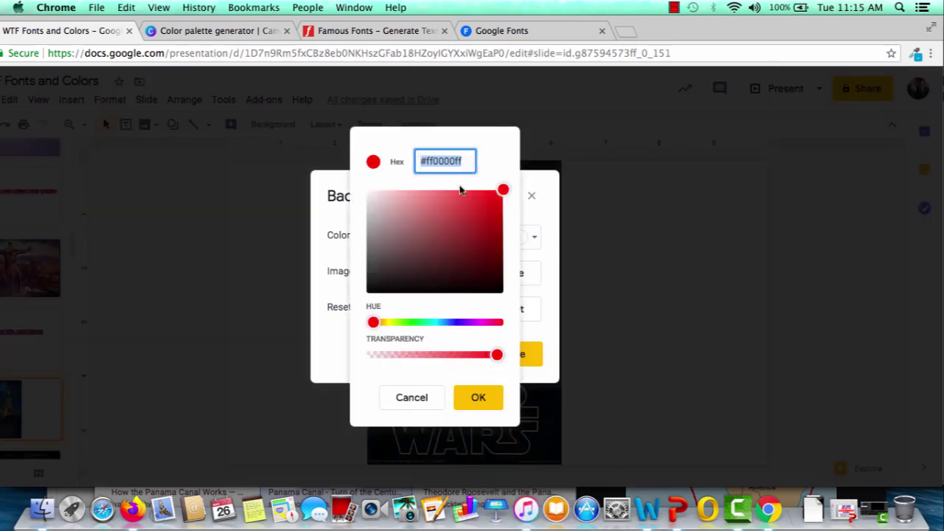
key(BackSpace)
text(#0089BF)
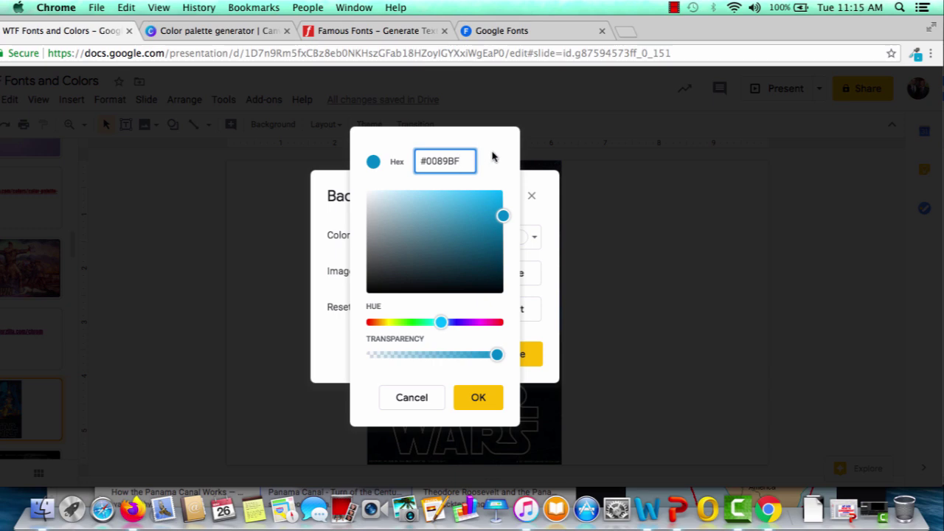
click(480, 397)
click(513, 360)
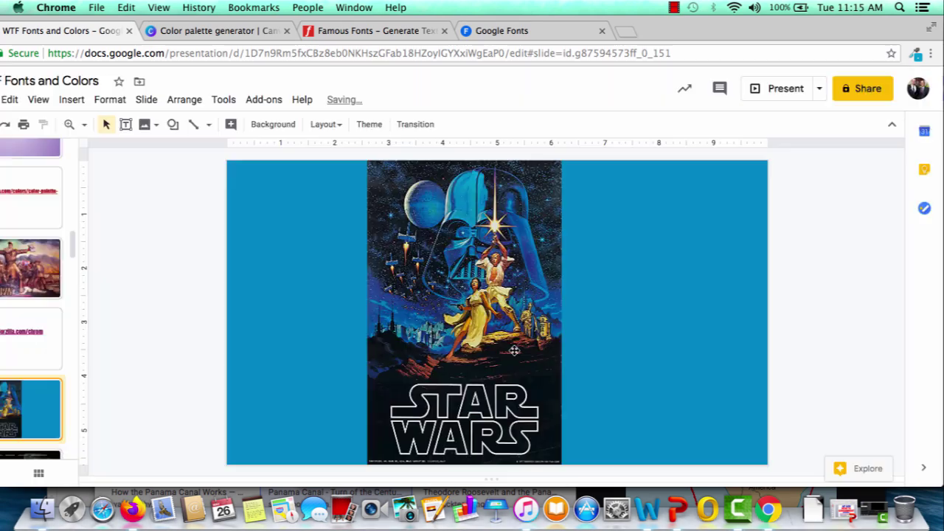
drag(521, 345, 547, 348)
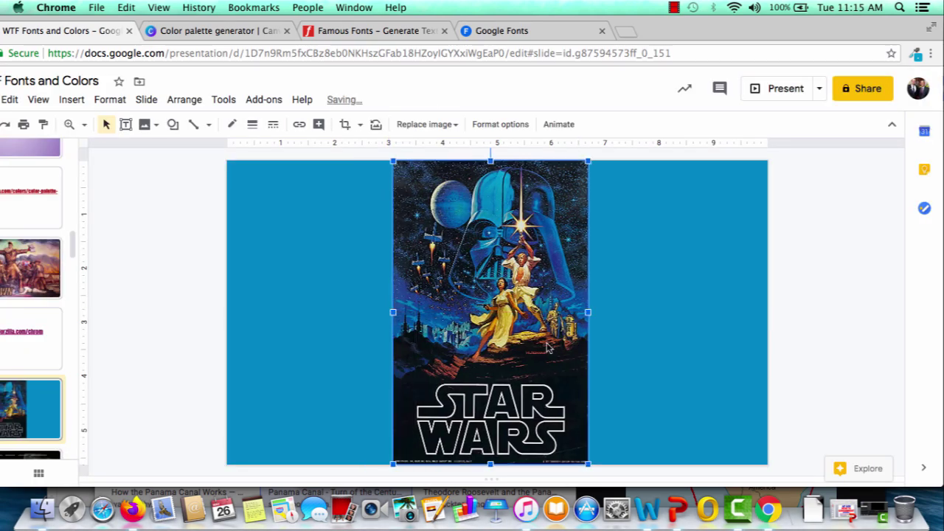